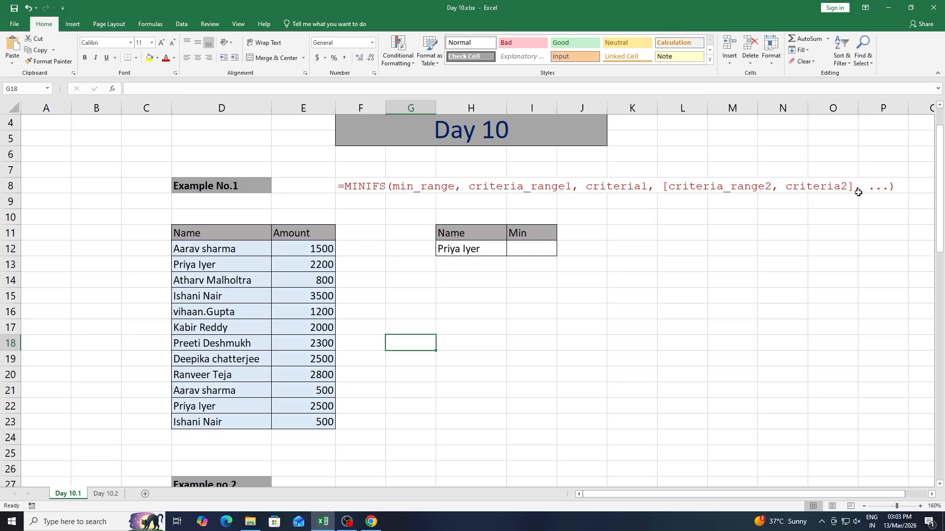
Step: Examine the names and amounts in the Example No.1 table and the lookup name in H12
click(555, 326)
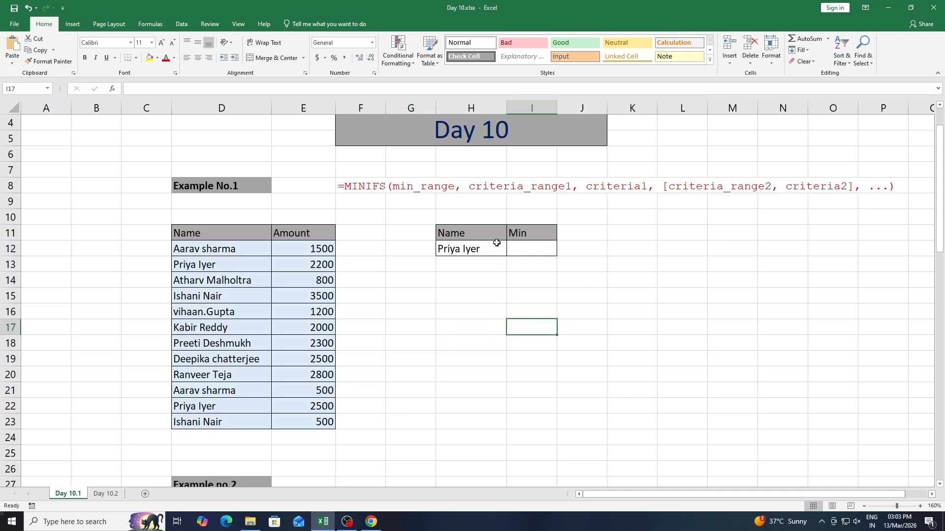
click(230, 262)
click(318, 312)
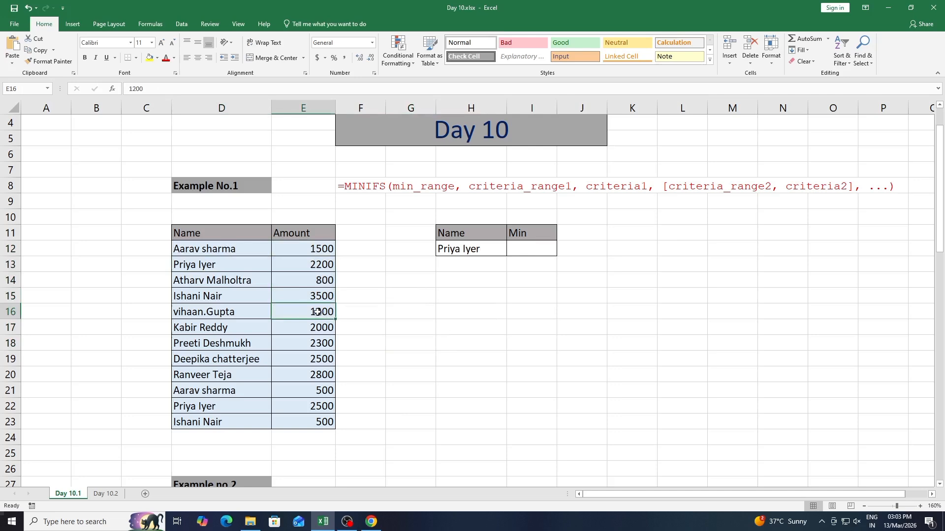
click(497, 250)
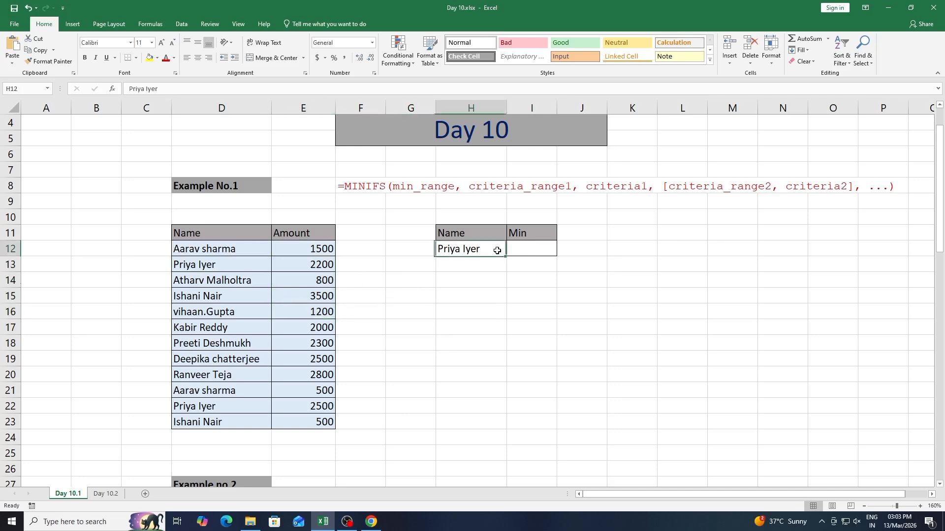
click(528, 248)
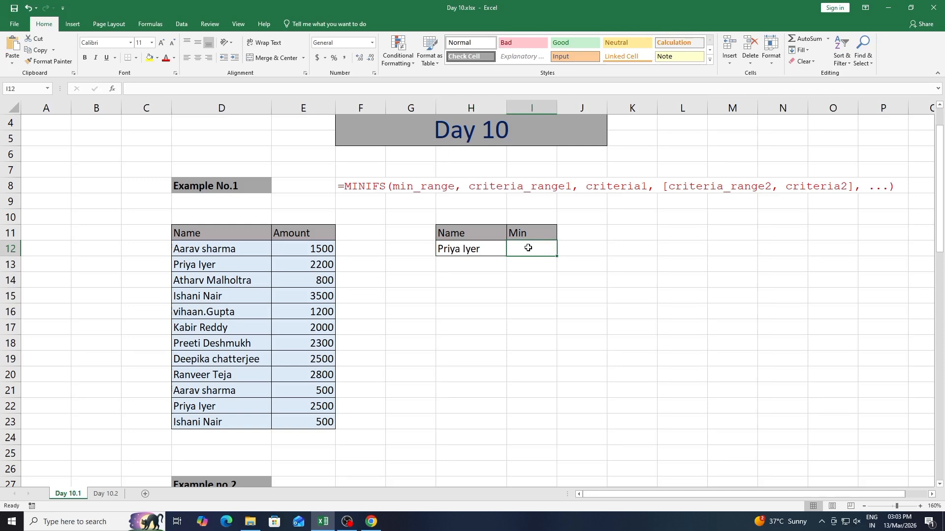
click(435, 427)
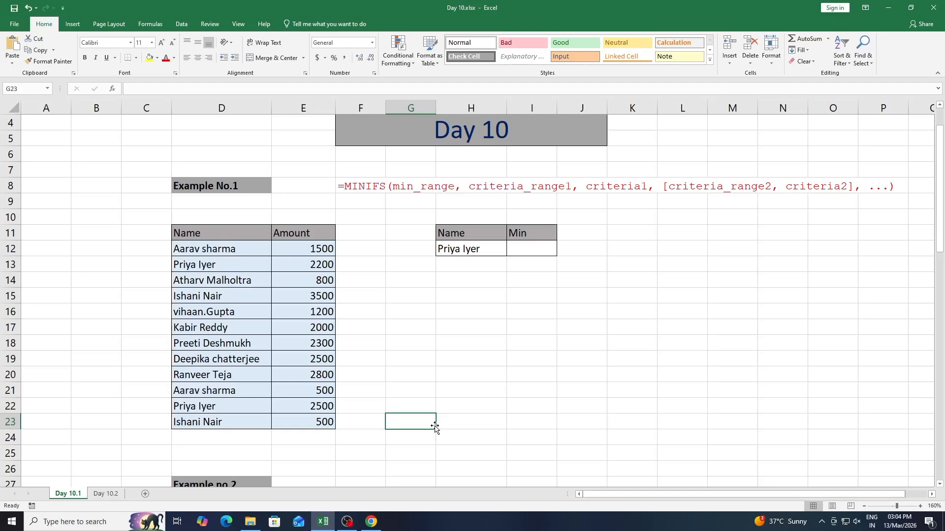
Step: Start a MINIFS formula in I12 with the amounts E12:E23 as the minimum range
click(527, 251)
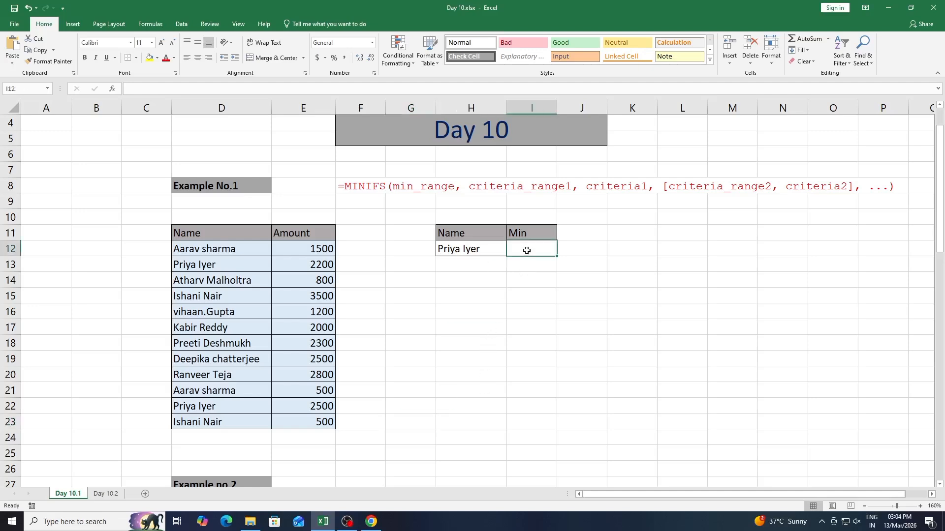
text(=)
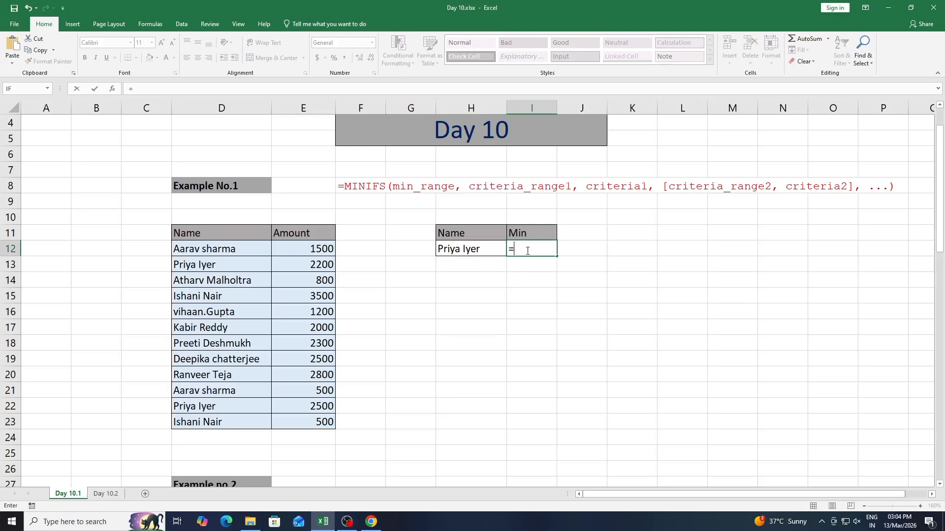
text(minifs)
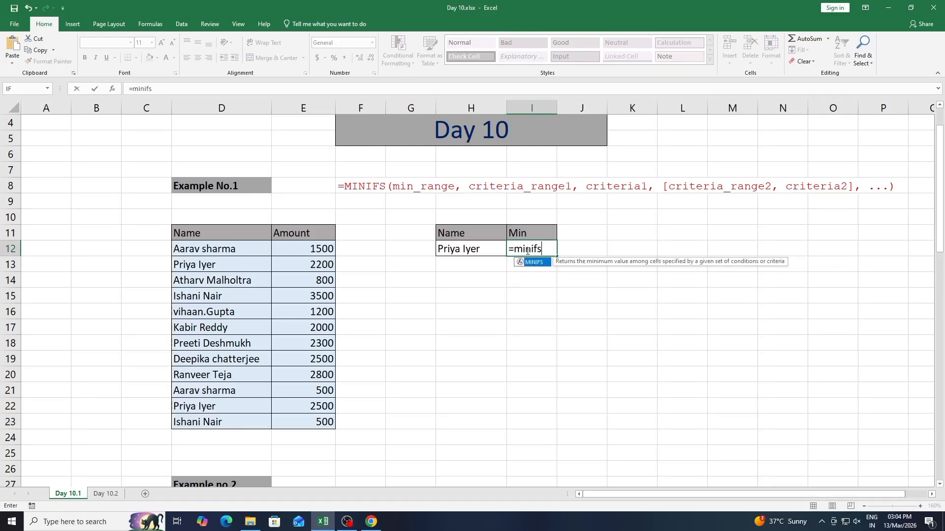
key(Tab)
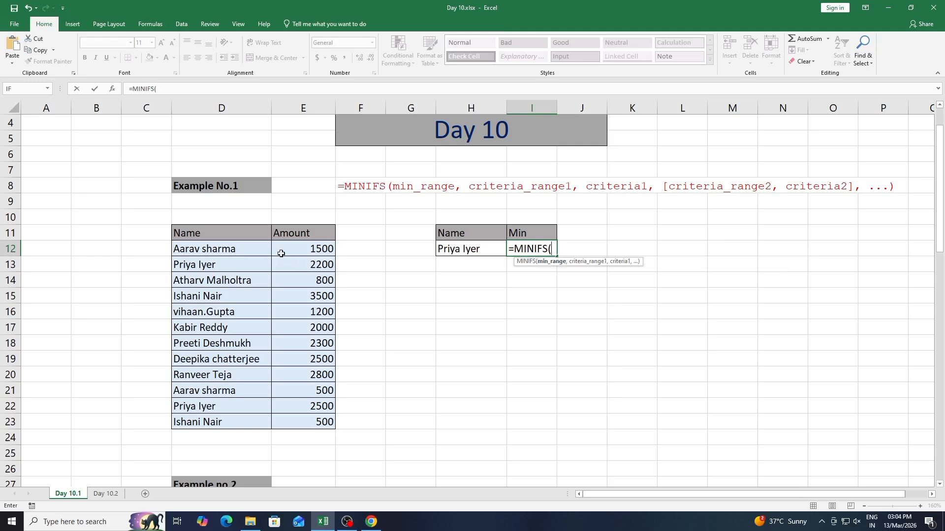
drag(294, 251, 313, 423)
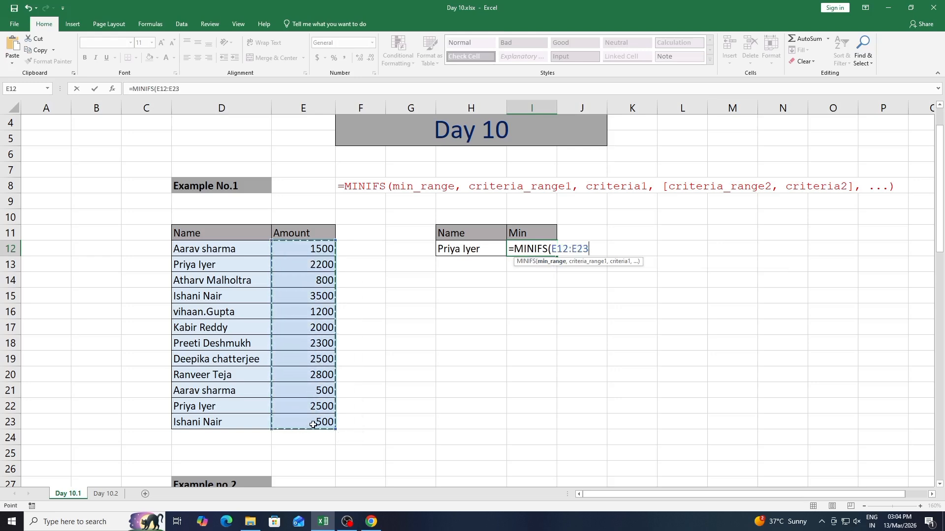
text(,)
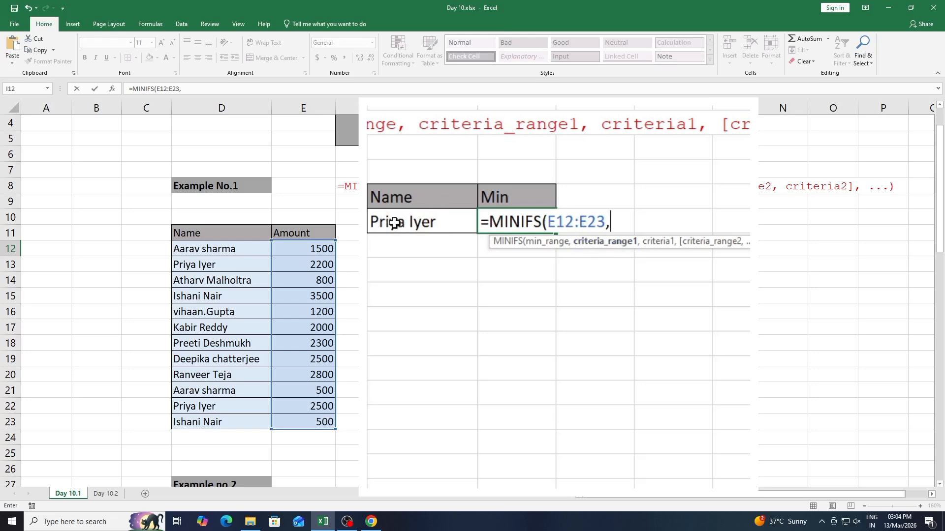
Step: Complete the I12 formula with D12:D23 as the criteria range and the absolute reference $H$12 as the criterion
drag(198, 249, 217, 423)
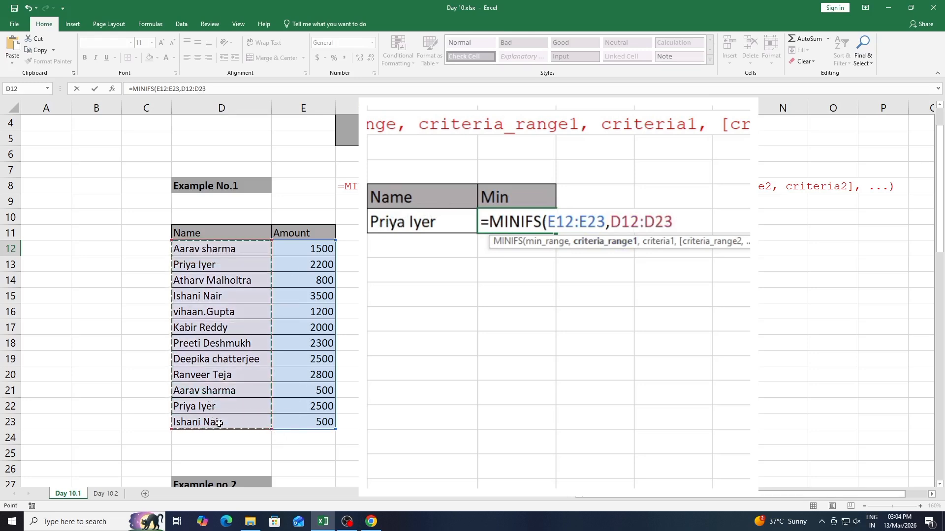
text(,)
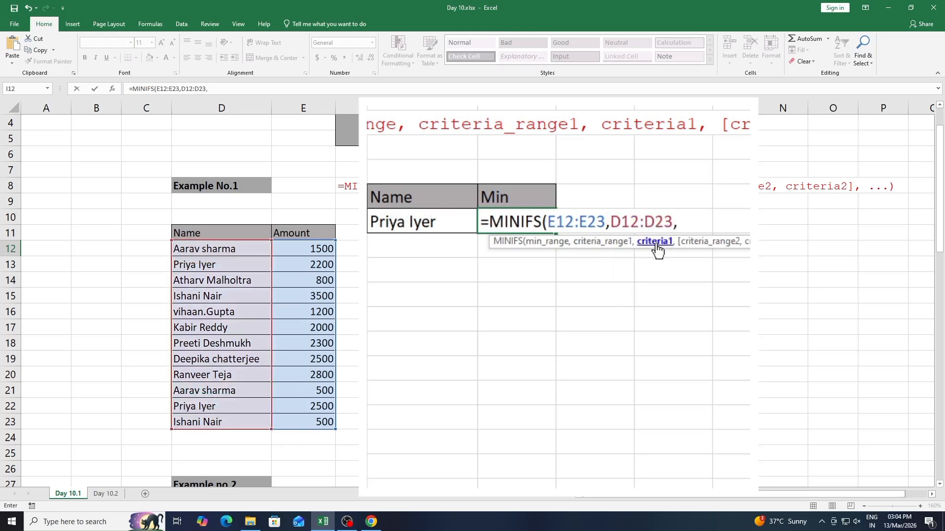
click(422, 224)
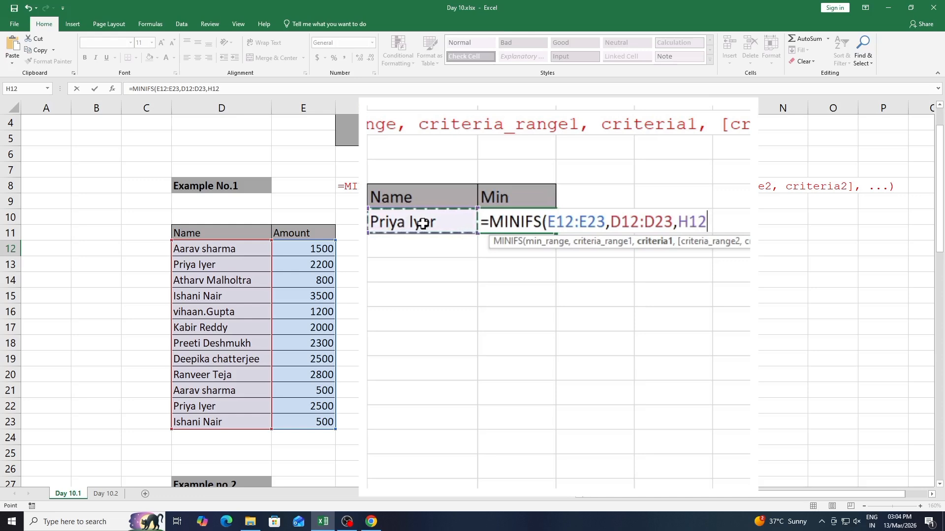
key(F4)
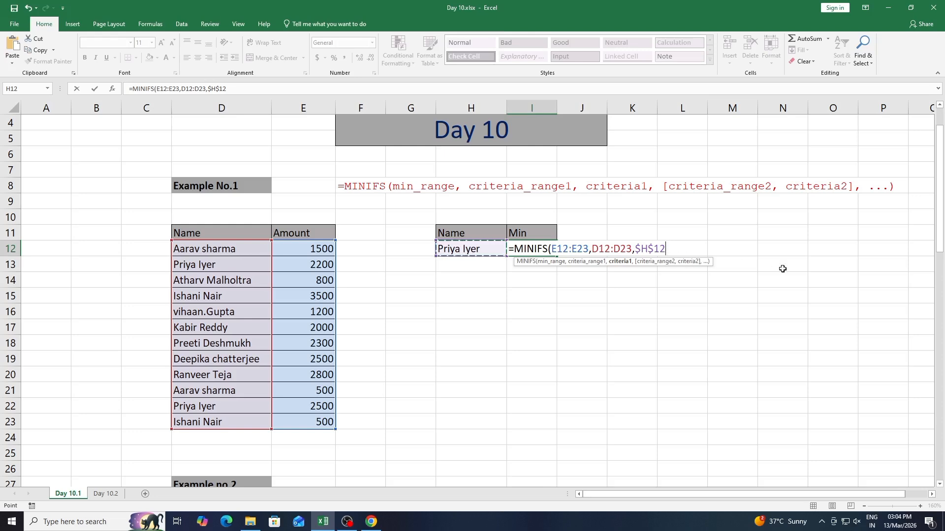
text())
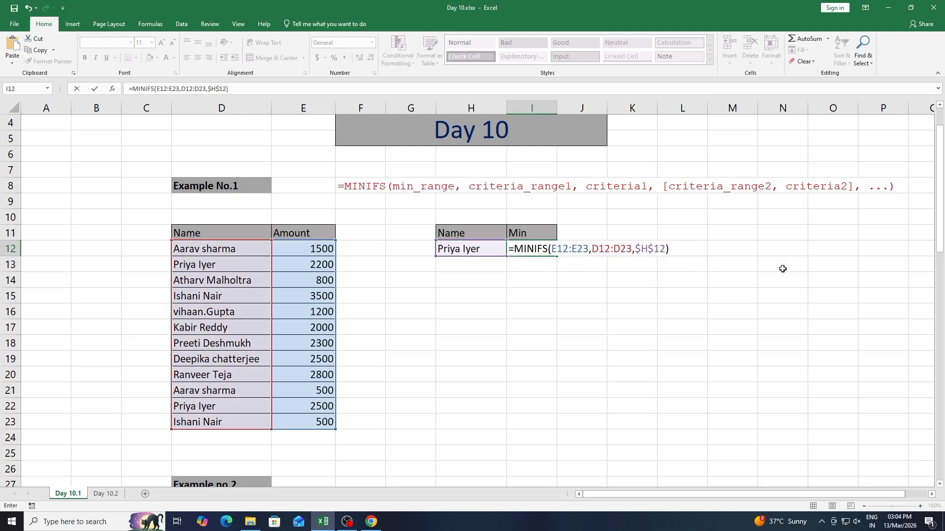
key(Return)
Step: Compare the minimum in I12 with the matching person's amounts in E13 and E22
click(536, 251)
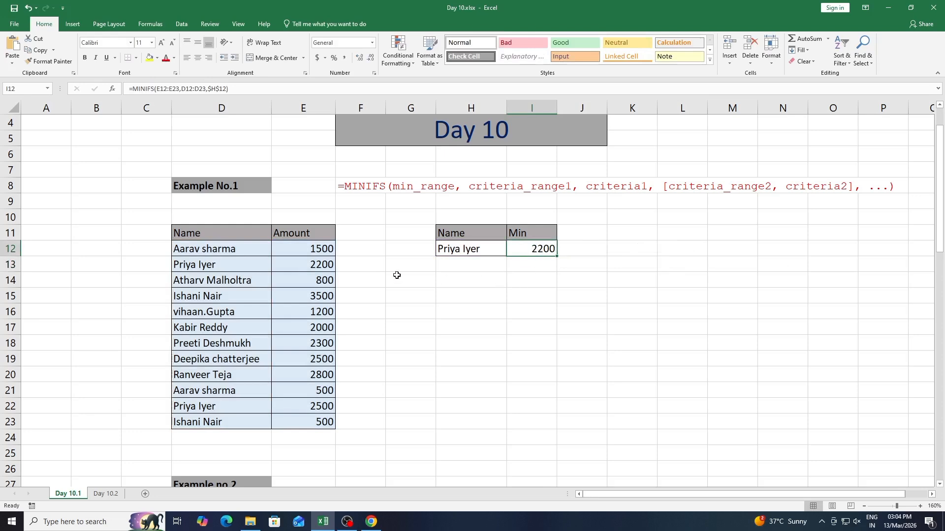
click(226, 263)
click(309, 264)
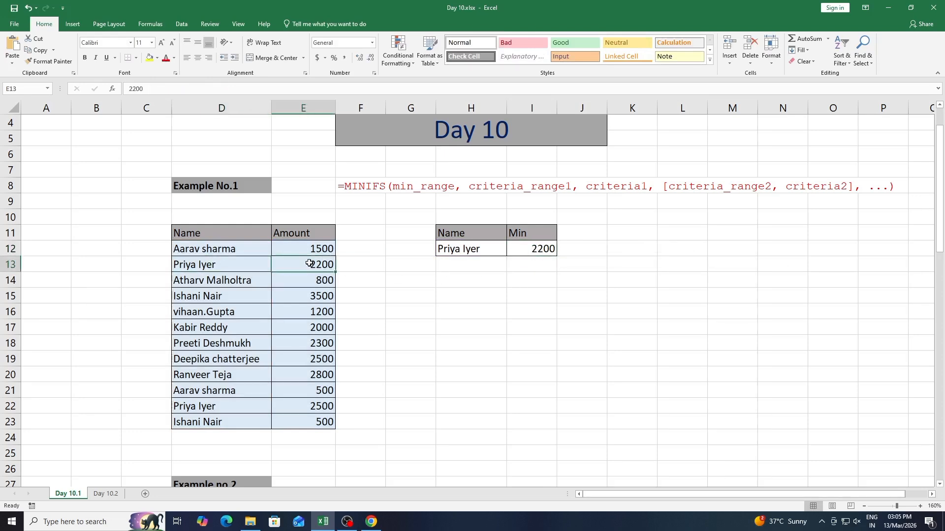
click(316, 405)
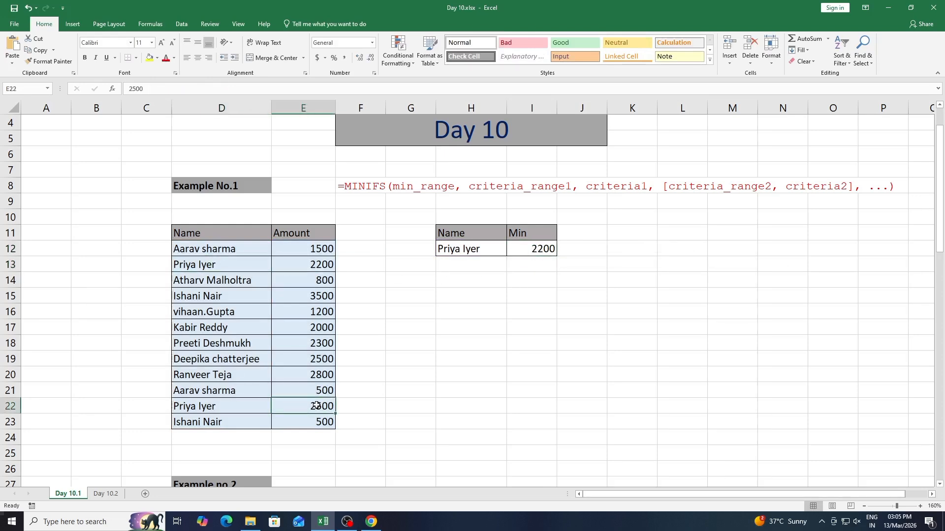
click(323, 267)
click(316, 406)
click(555, 250)
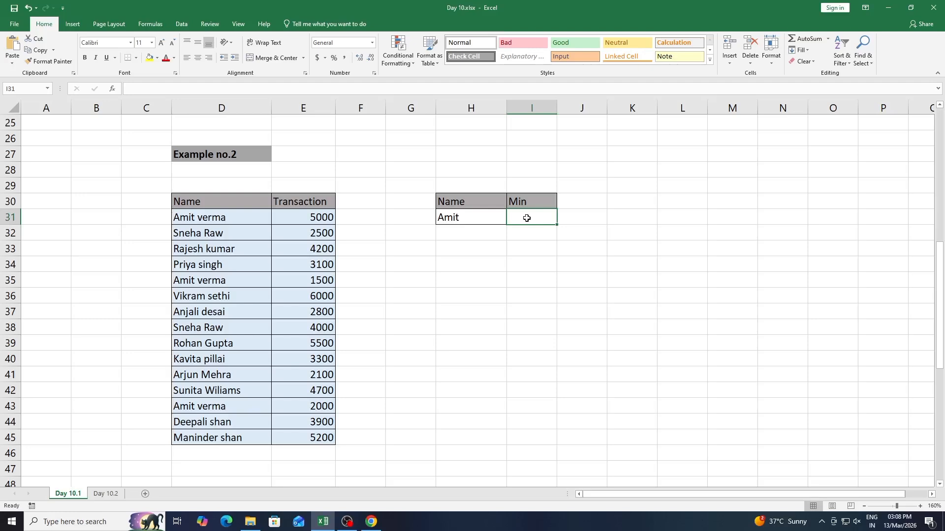
Step: Start a MINIFS formula in I31 of Example no.2 with the transactions E31:E45 as the minimum range
click(476, 248)
click(464, 221)
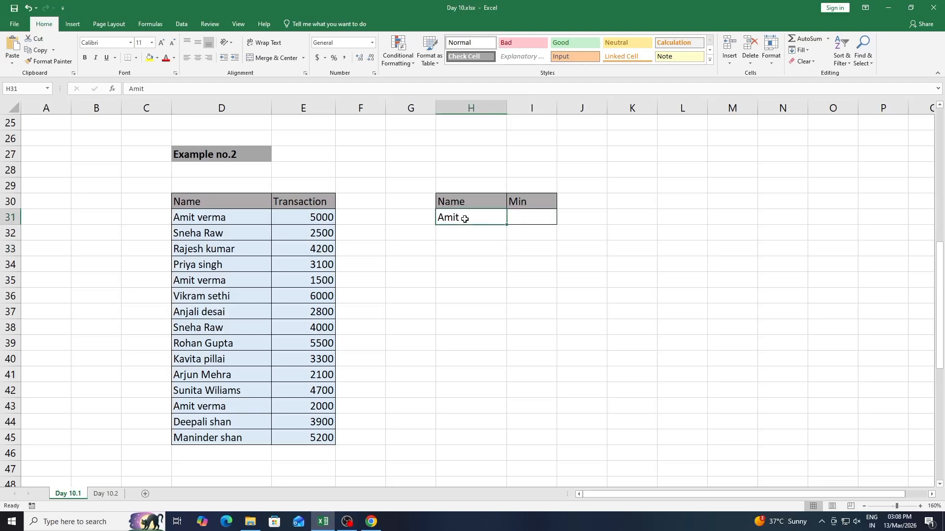
click(517, 214)
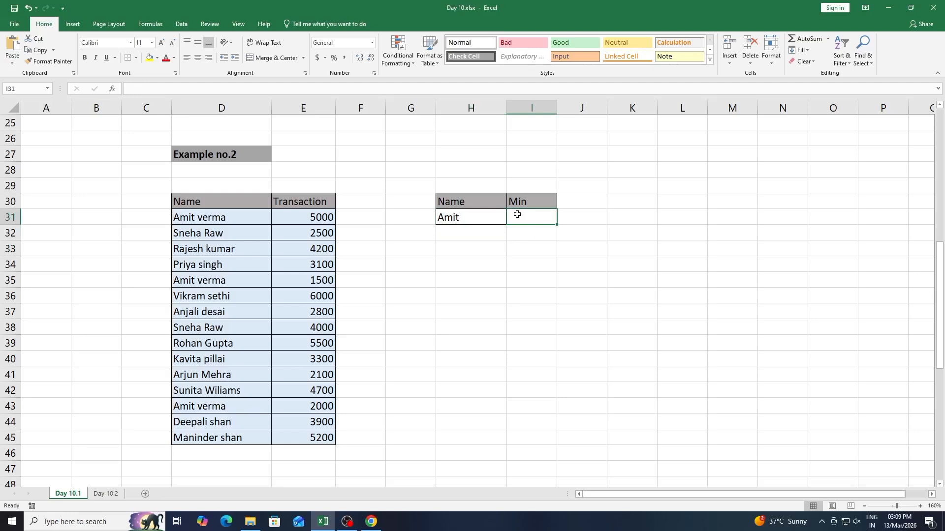
text(=)
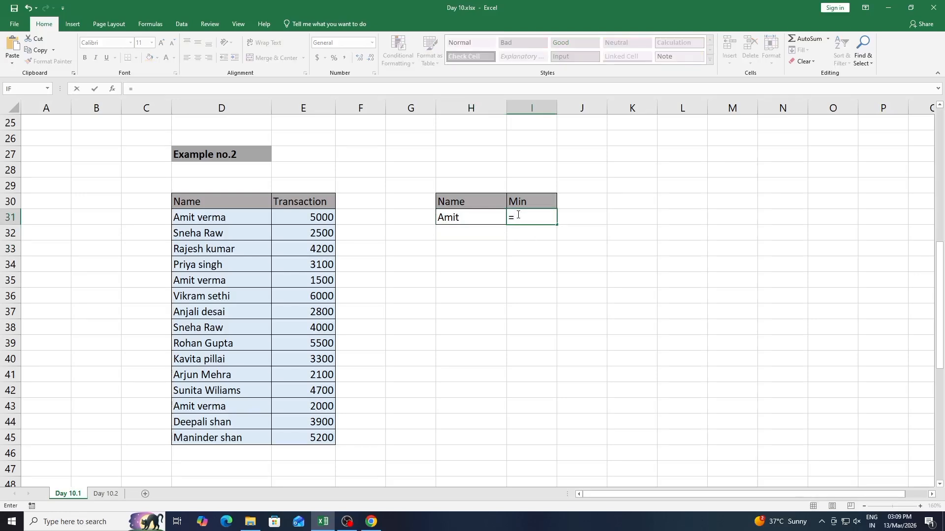
text(minifs)
key(Tab)
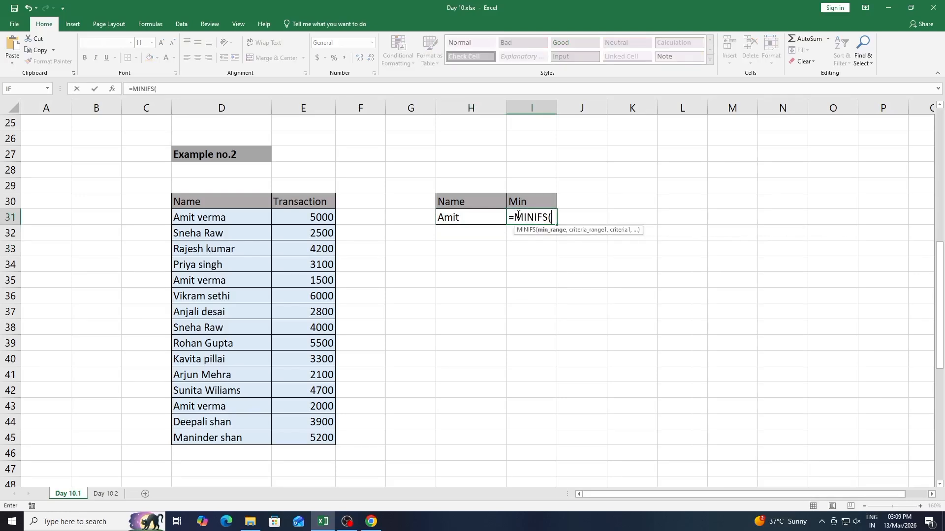
drag(290, 215, 316, 438)
text(,)
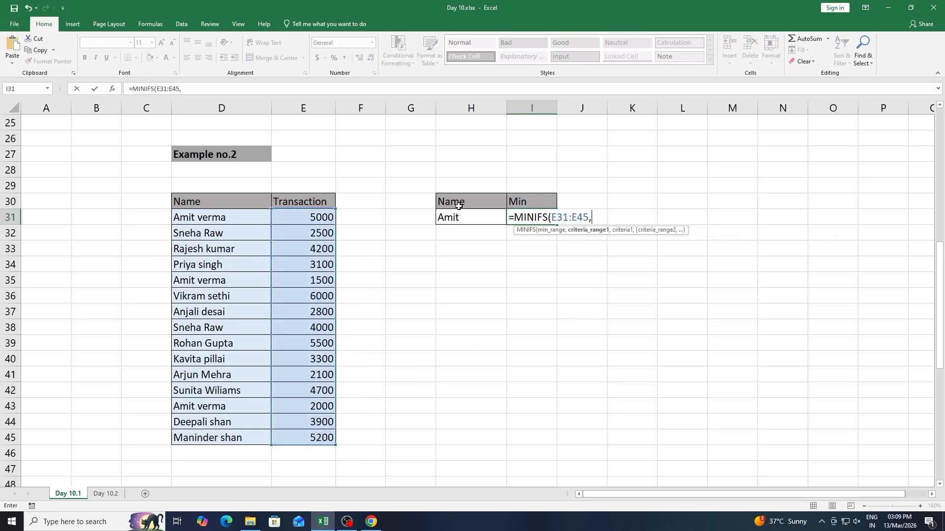
Step: Complete the I31 formula with criteria range D31:D45 and, as quoted text, the first name from H31 followed by an asterisk wildcard
drag(209, 216, 231, 440)
text(,)
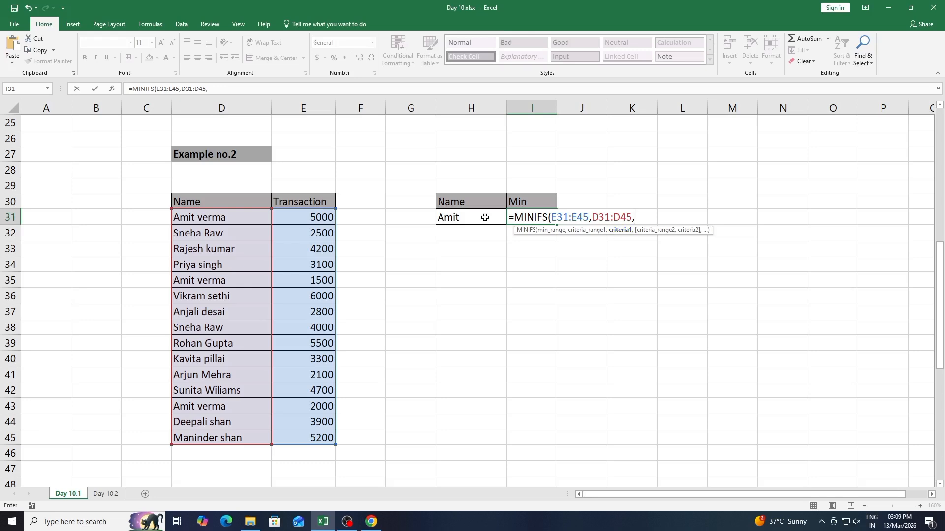
text("S)
key(BackSpace)
text(Amit*")
text())
key(Return)
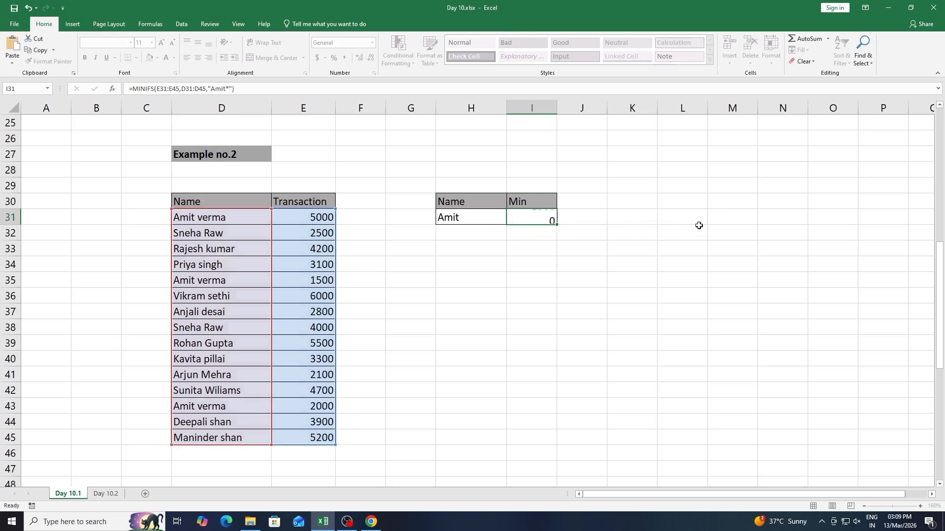
Step: Compare the minimum in I31 with the matching person's transactions in rows 31, 35 and 43
click(525, 215)
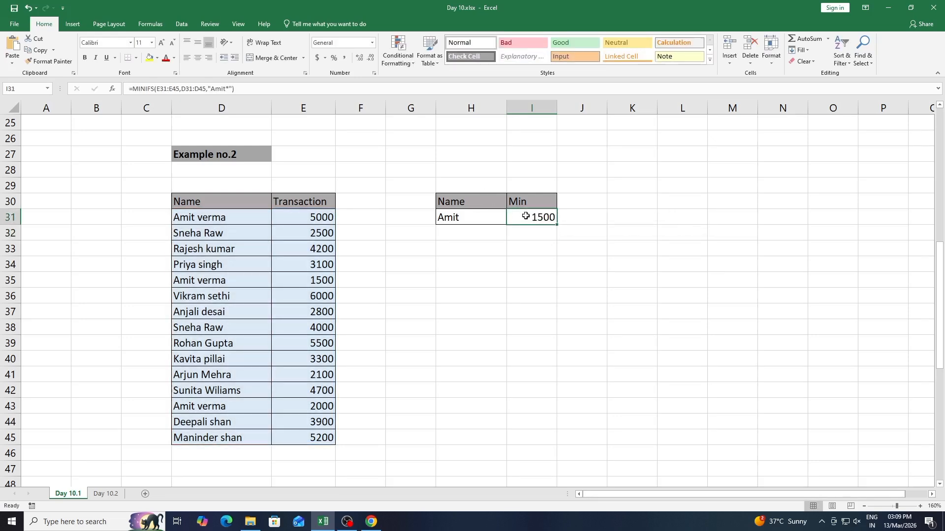
drag(245, 215, 306, 215)
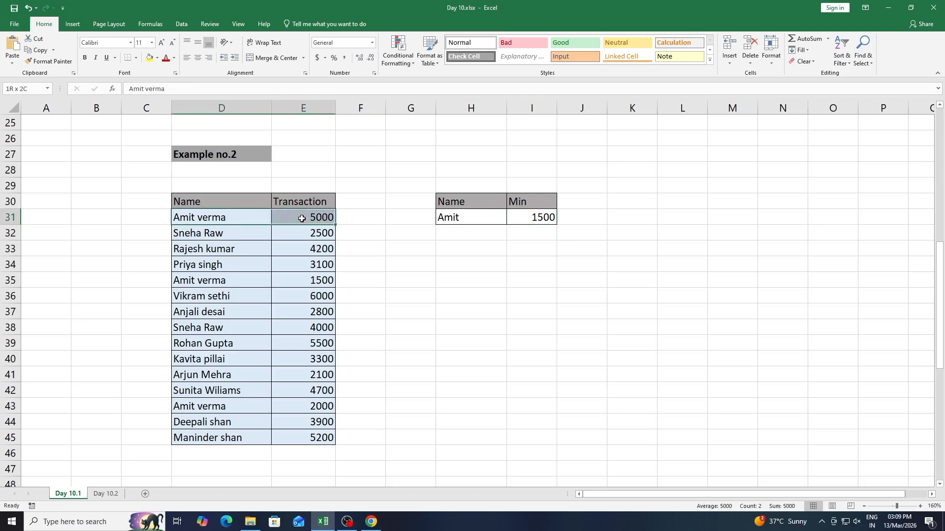
drag(217, 406, 299, 406)
drag(233, 282, 301, 281)
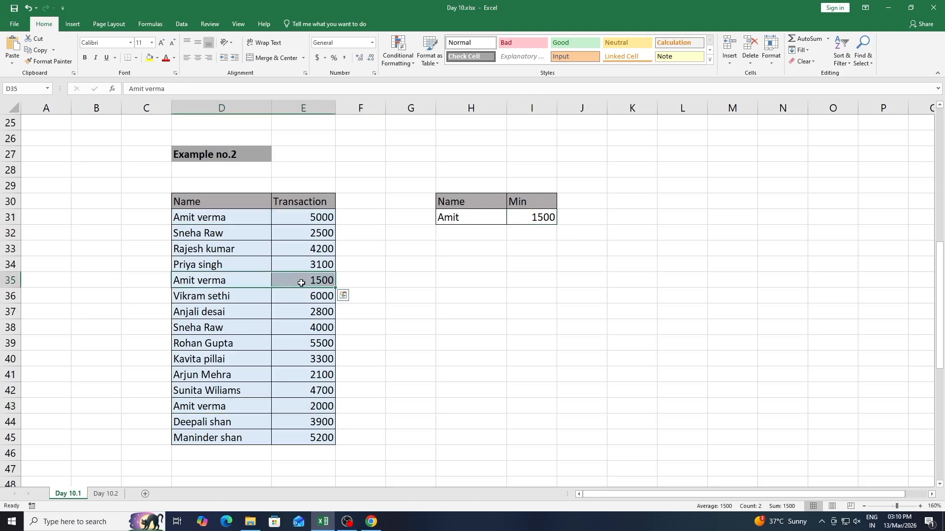
click(322, 219)
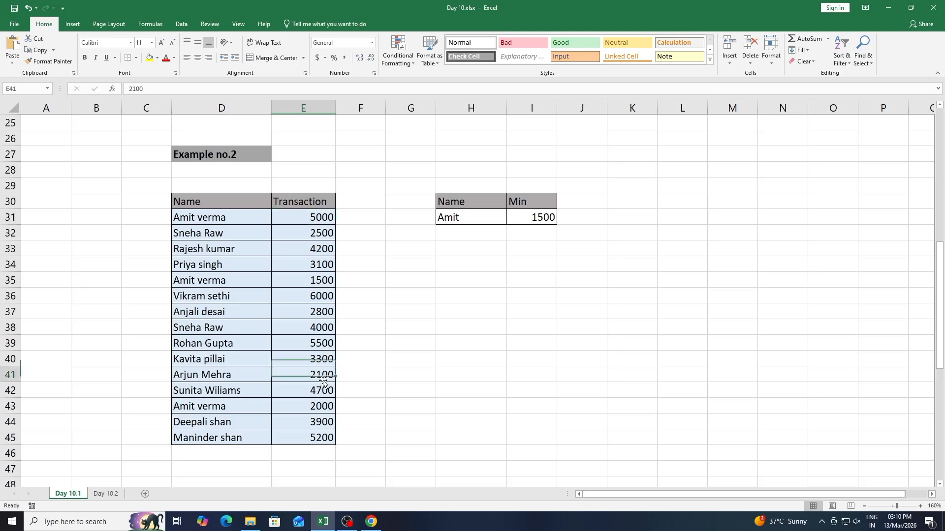
click(545, 218)
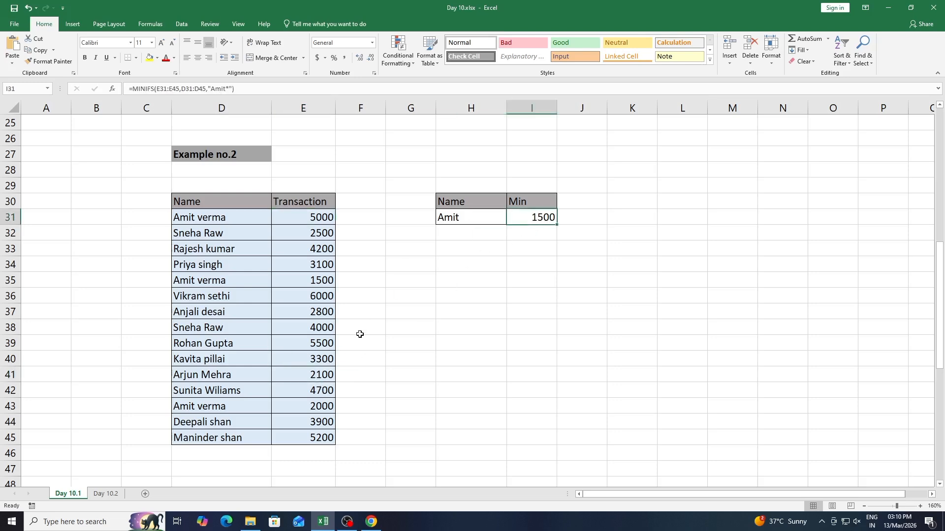
Step: Examine the Example no.3 fees table and the "Dr." name criterion in H53 on the Day 10.1 sheet
scroll(359, 335, up, 5)
scroll(360, 334, down, 11)
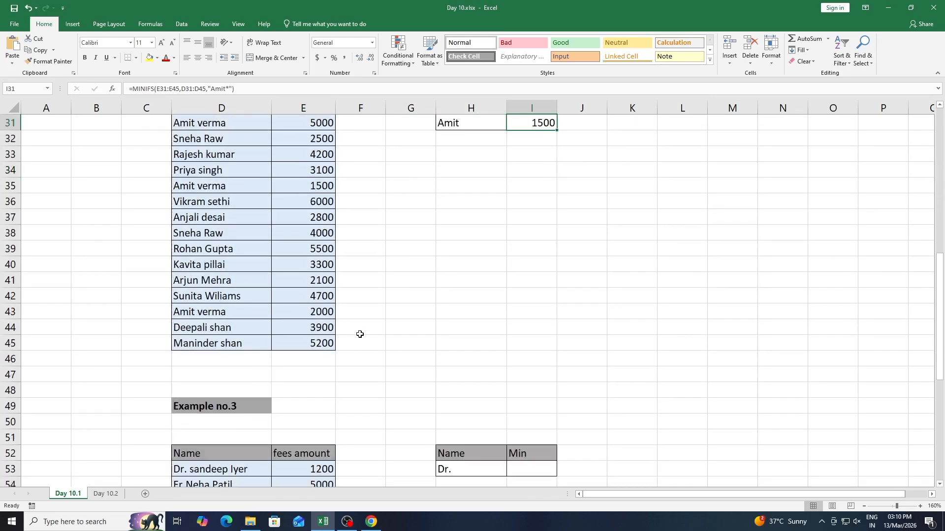
scroll(519, 352, down, 3)
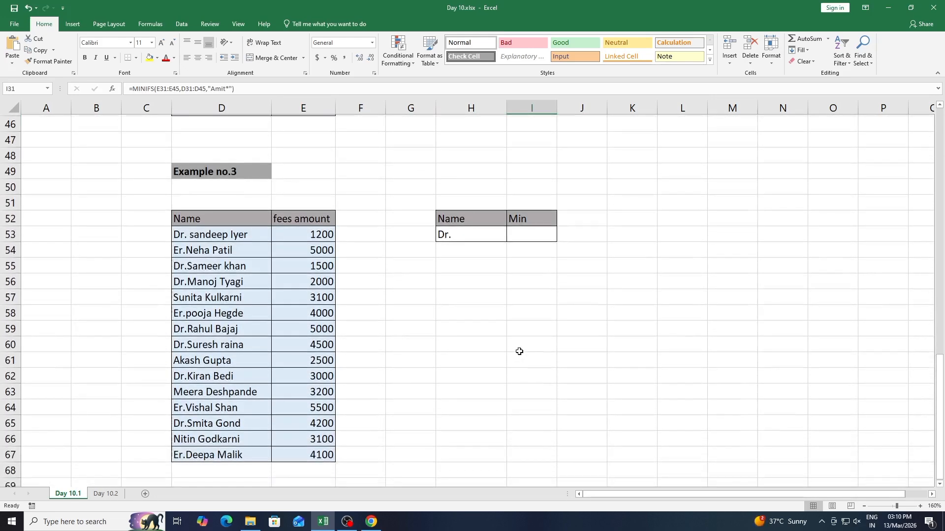
scroll(439, 352, up, 2)
scroll(444, 285, up, 1)
click(450, 235)
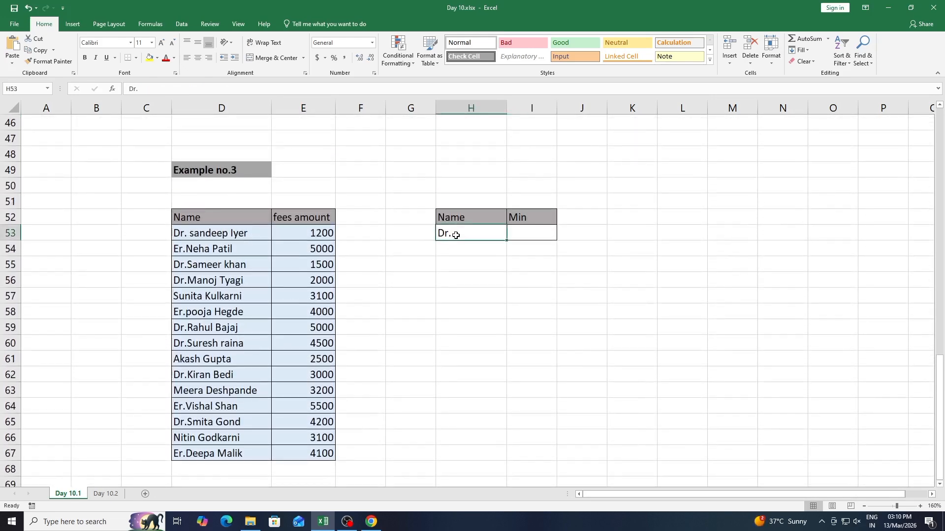
click(558, 230)
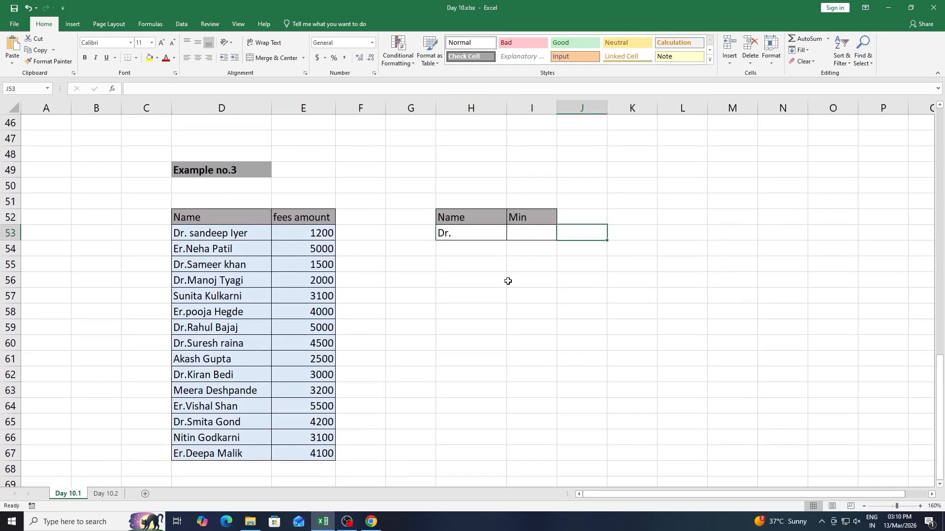
click(505, 229)
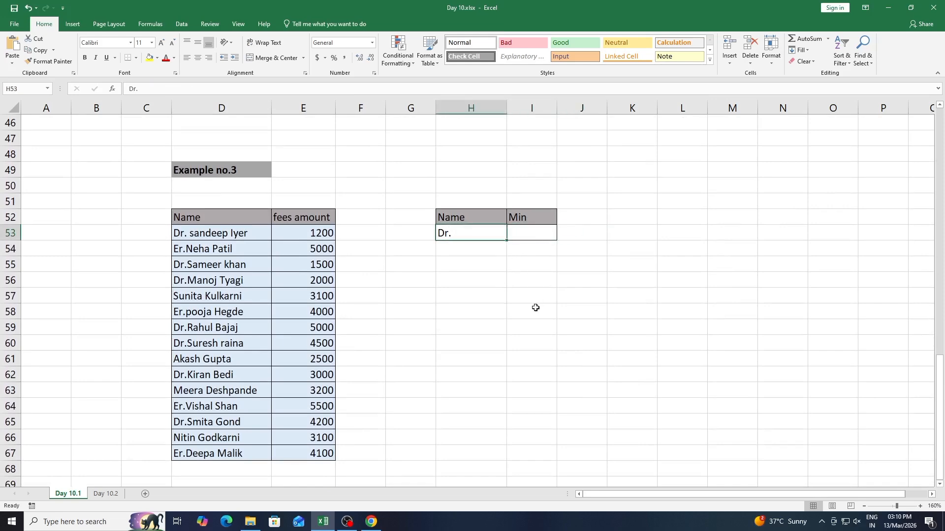
scroll(535, 307, up, 15)
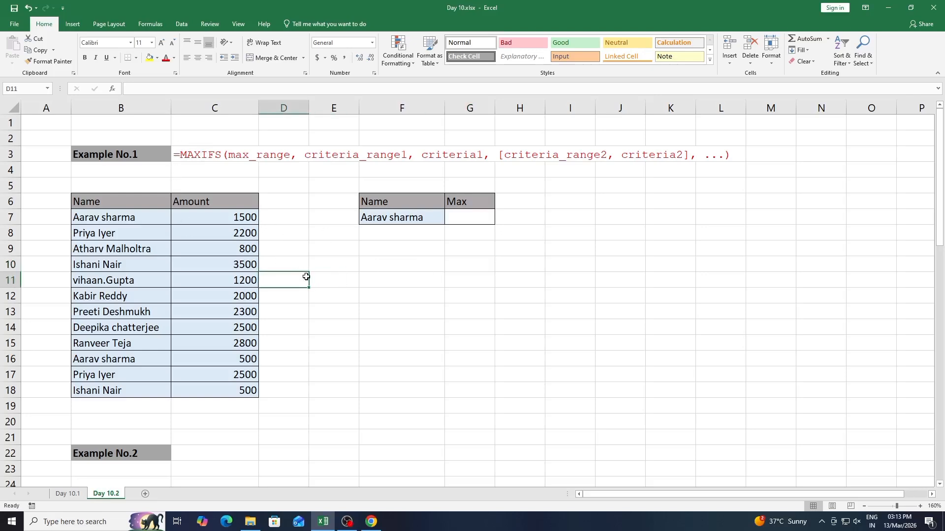
Step: Review the MAXIFS syntax on the Day 10.2 sheet against the Example No.1 table and result cell G7
click(449, 217)
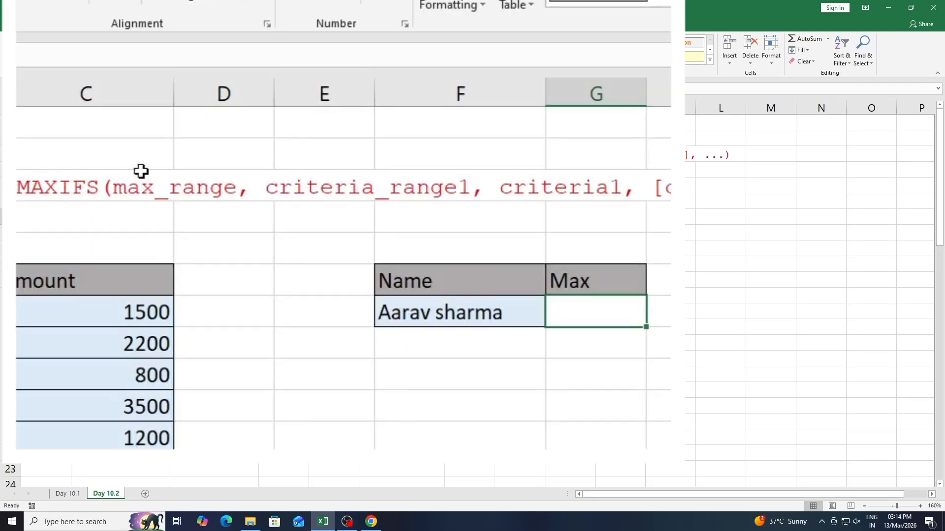
drag(124, 314, 121, 449)
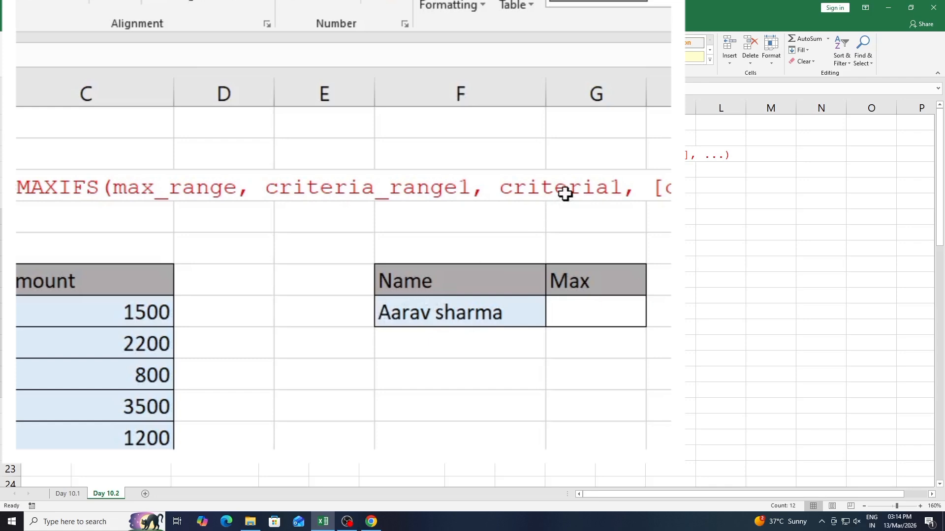
click(574, 310)
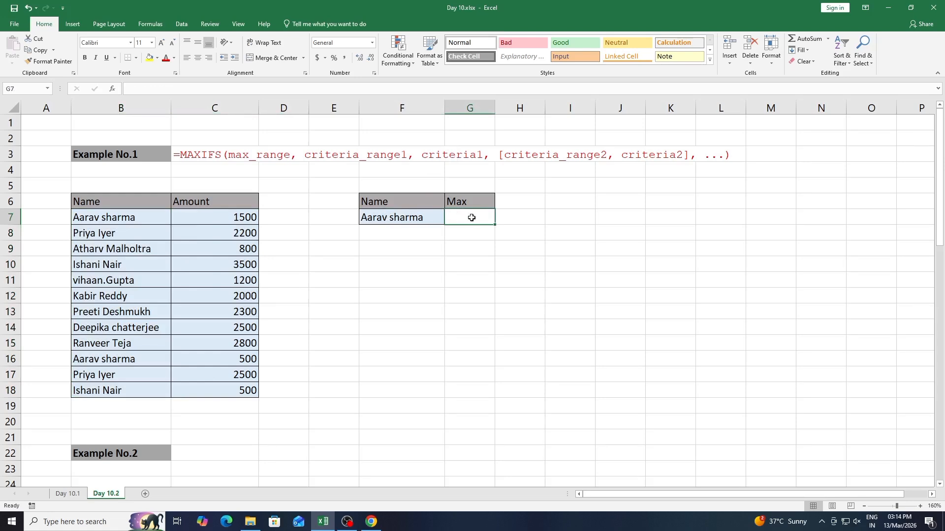
Step: Start a MAXIFS formula in G7 of Example No.1 with the amounts C7:C18 as the maximum range
text(=ma)
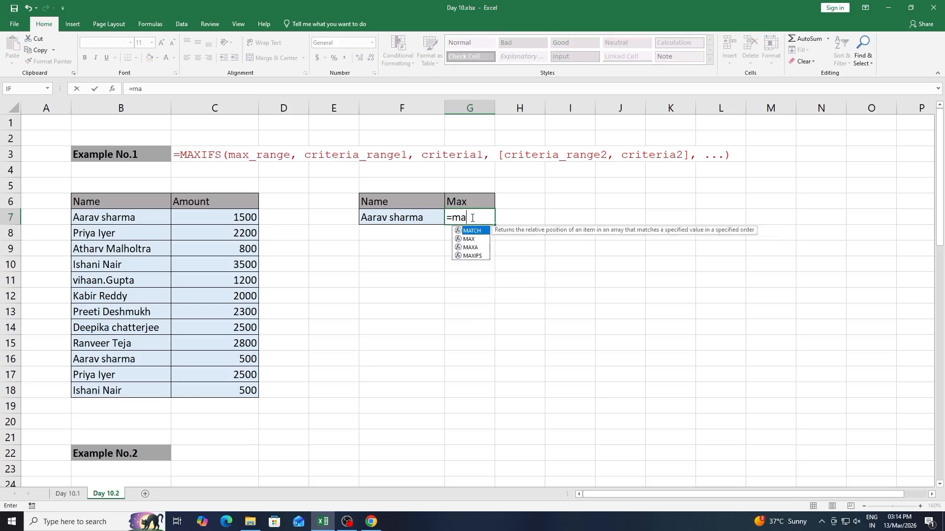
text(xifs)
key(Tab)
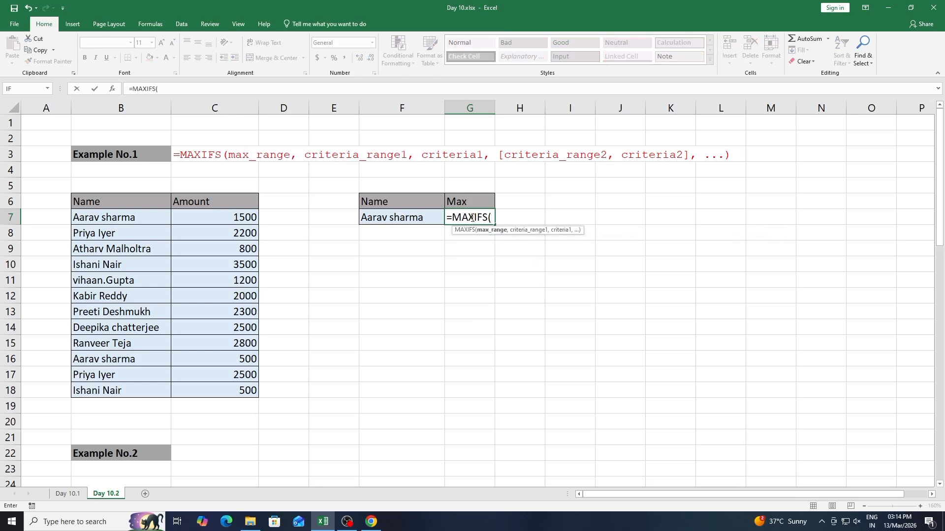
drag(197, 217, 213, 392)
text(,)
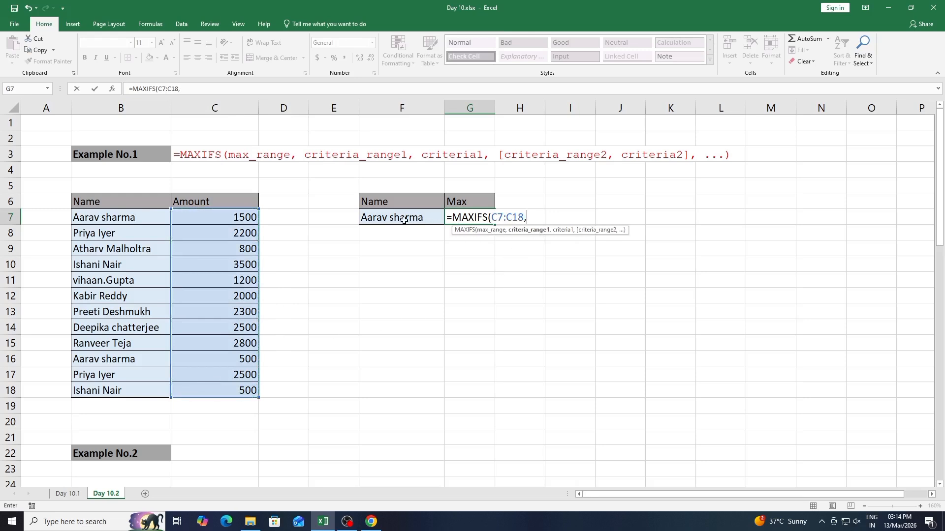
Step: Complete the G7 formula with criteria range B7:B18 and the absolute reference $F$7 as the criterion
drag(146, 218, 144, 390)
text(,)
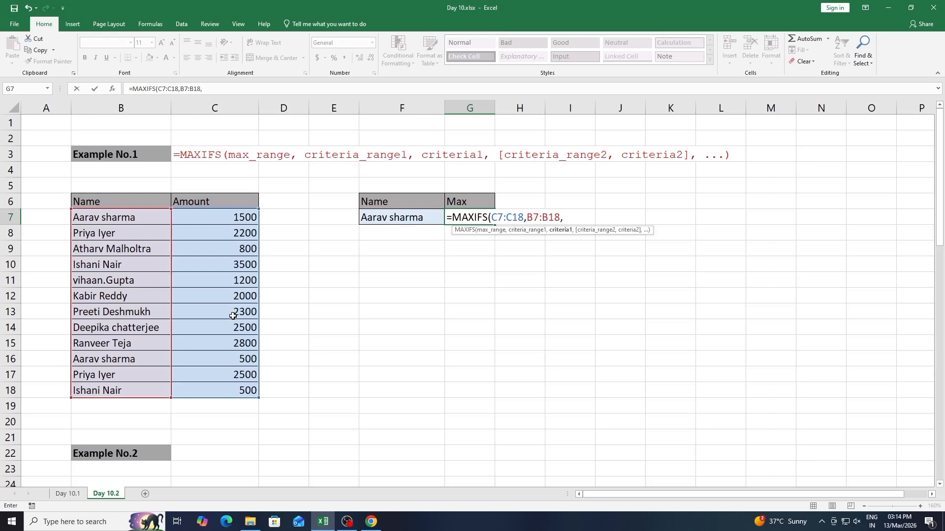
click(418, 215)
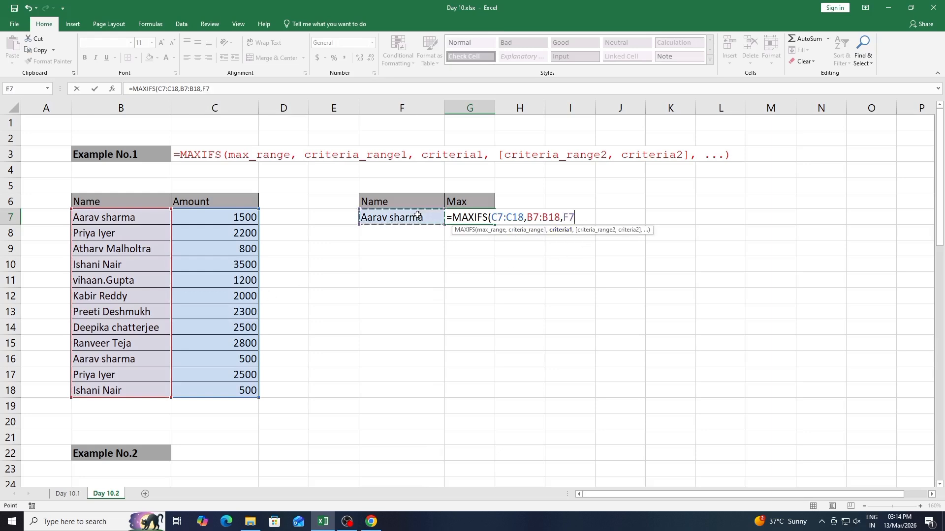
key(F4)
text())
key(Return)
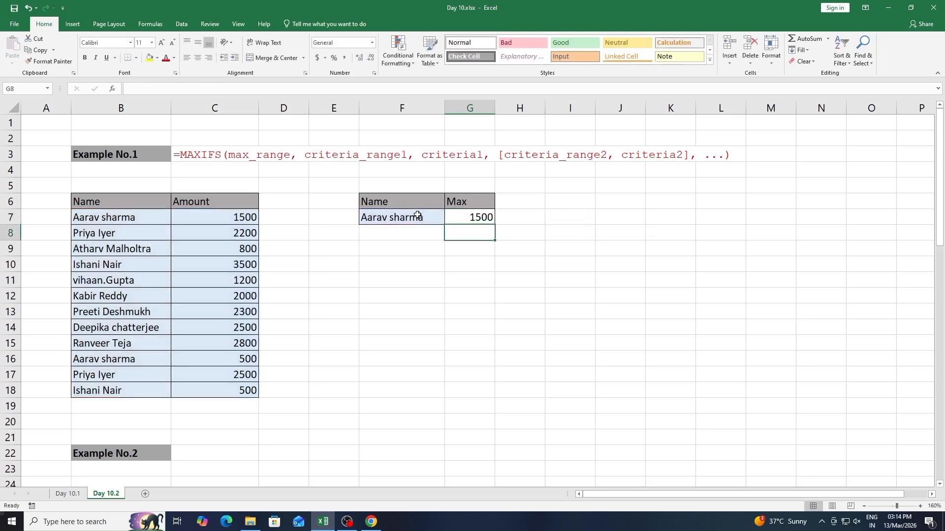
Step: Compare the maximum in G7 with the matching person's amounts in C7 and C16
click(482, 217)
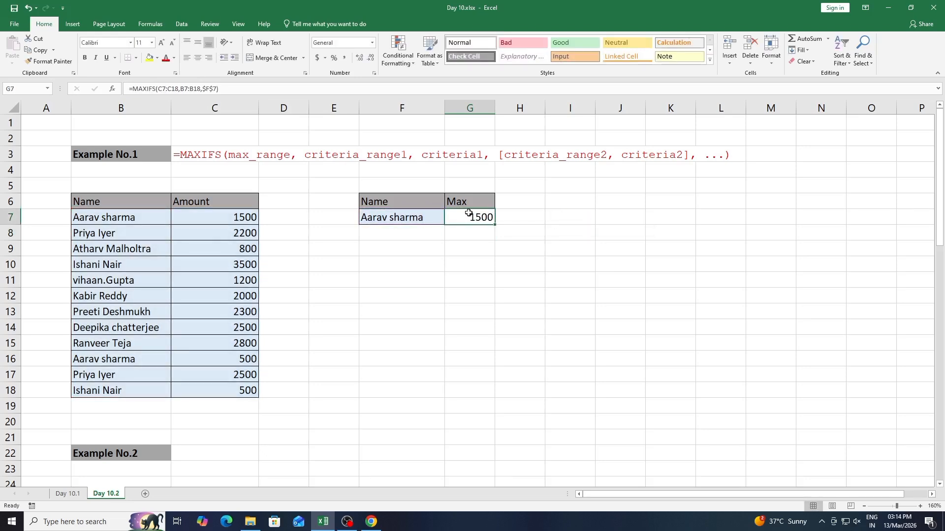
click(245, 217)
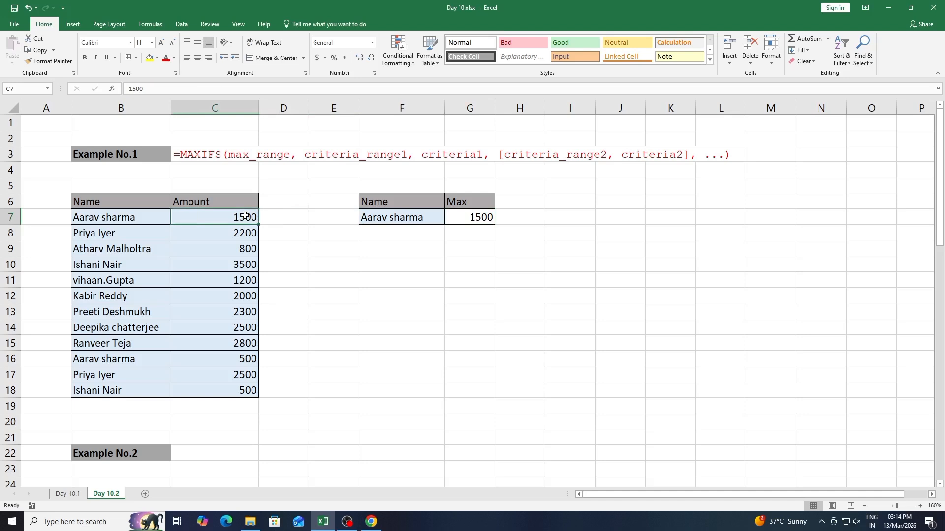
click(248, 359)
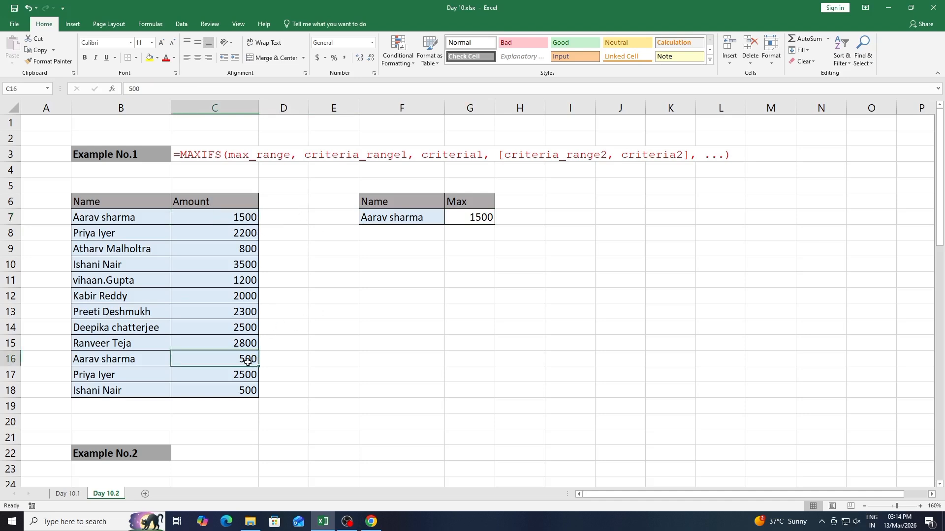
click(253, 216)
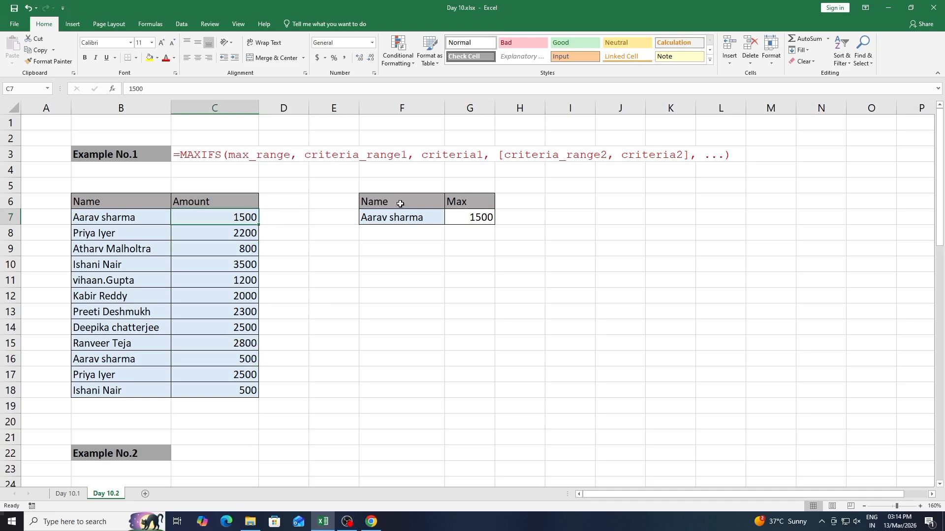
click(461, 220)
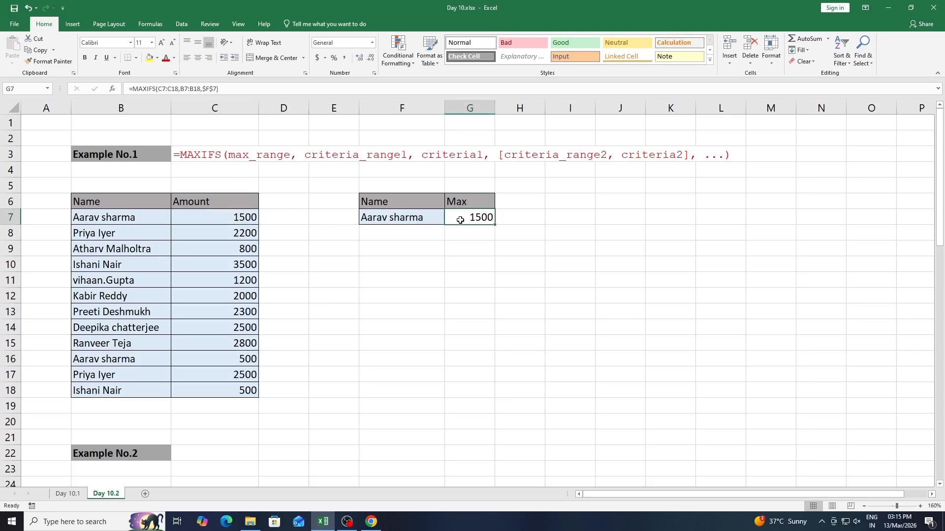
Step: Start a MAXIFS formula in G26 of Example No.2 with the transactions C26:C40 as the maximum range
scroll(426, 271, down, 4)
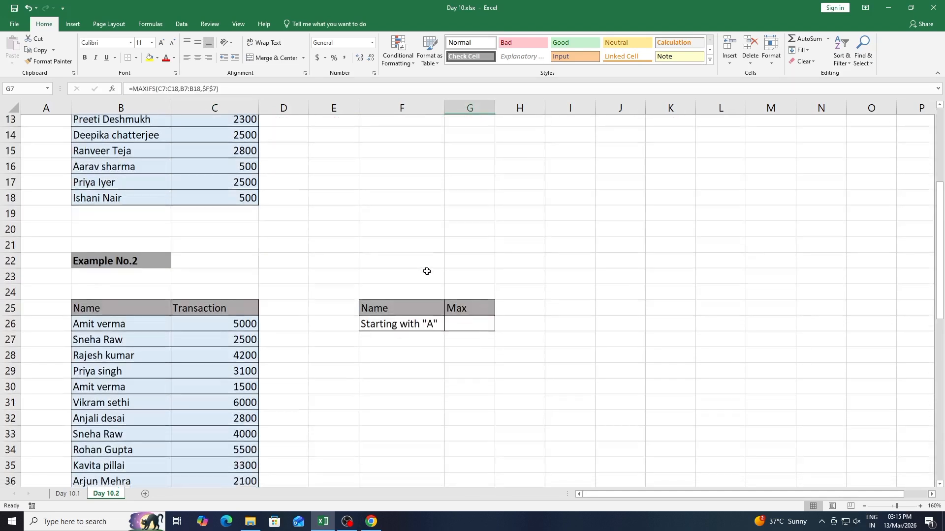
scroll(427, 271, down, 1)
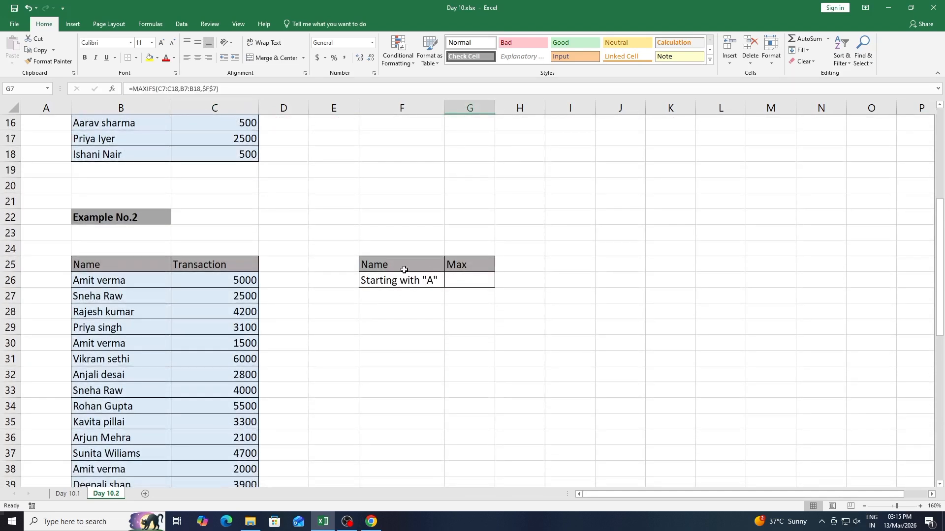
click(463, 282)
scroll(462, 282, down, 2)
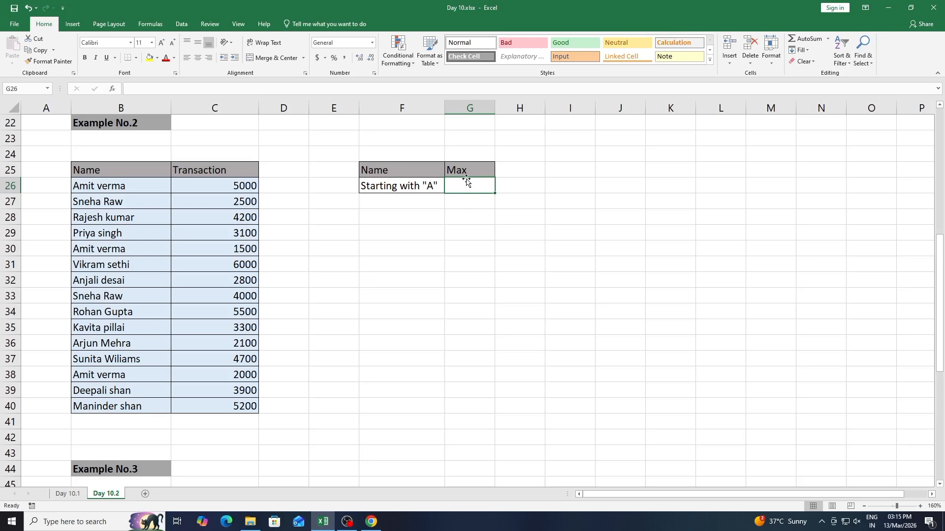
text(=maxifs()
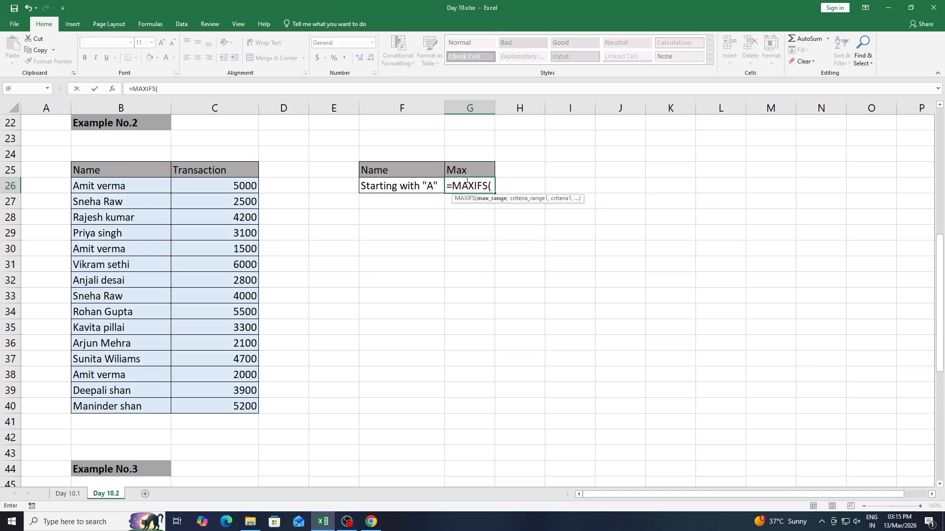
drag(215, 184, 232, 400)
text(,)
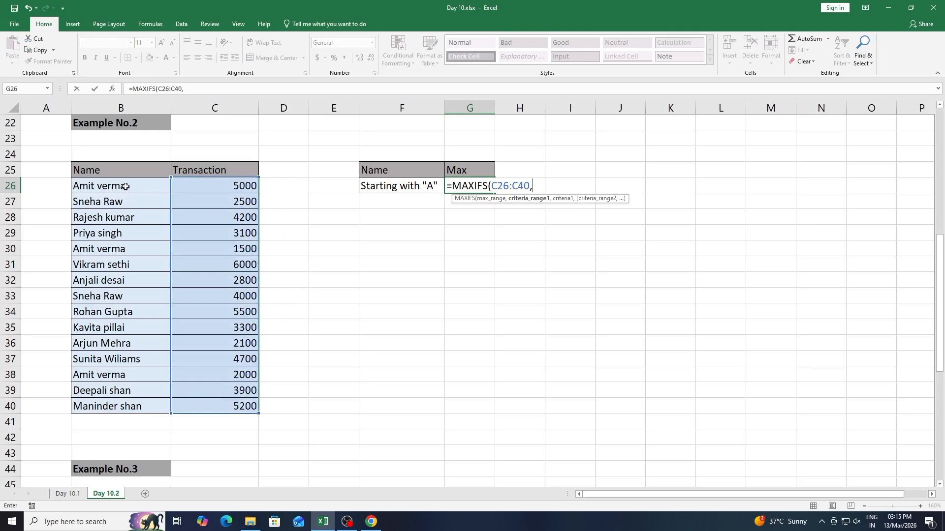
Step: Complete the G26 formula with criteria range B26:B40 and the wildcard criterion "A*"
drag(123, 186, 127, 408)
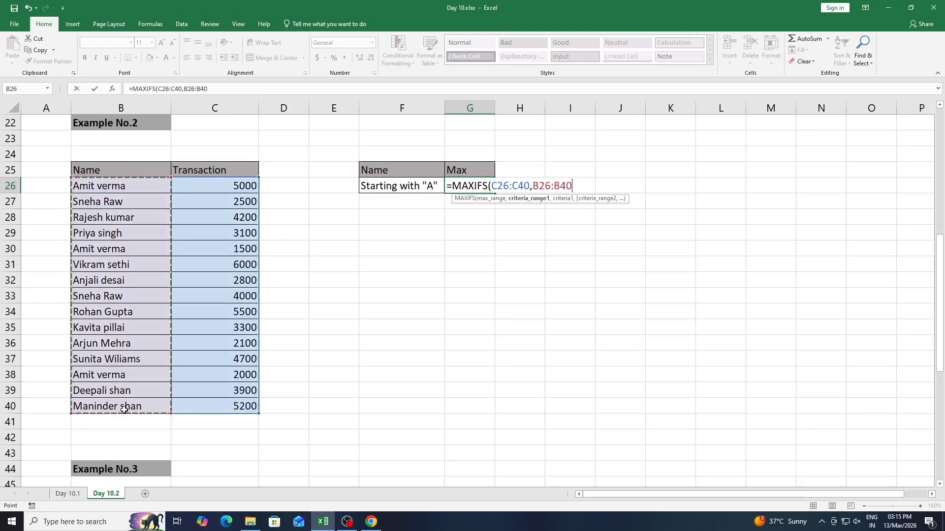
text(,"A*)
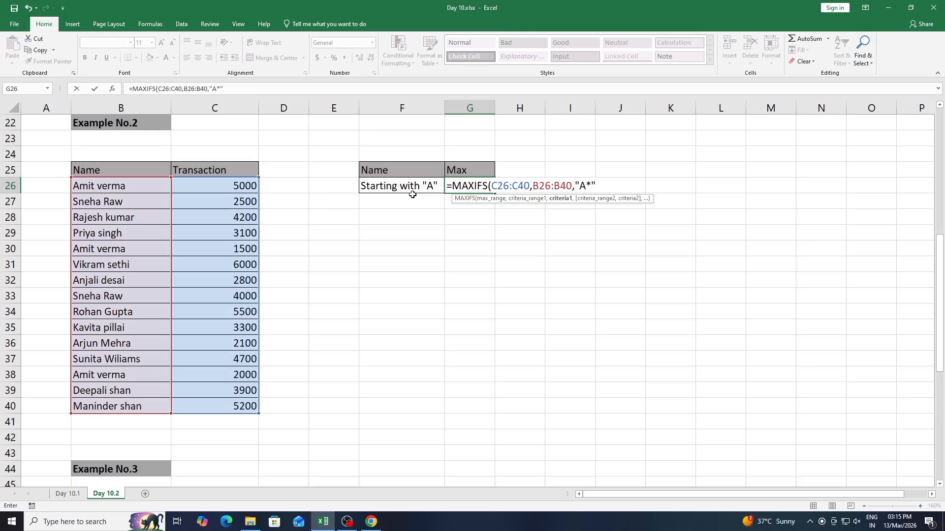
key(Return)
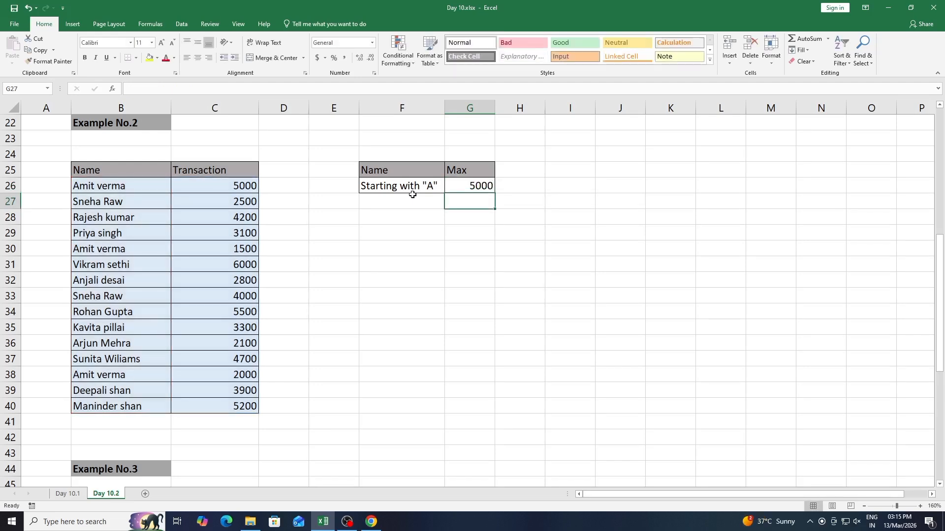
Step: Check the maximum in G26 against the names starting with A in rows 26, 32 and 36
click(467, 188)
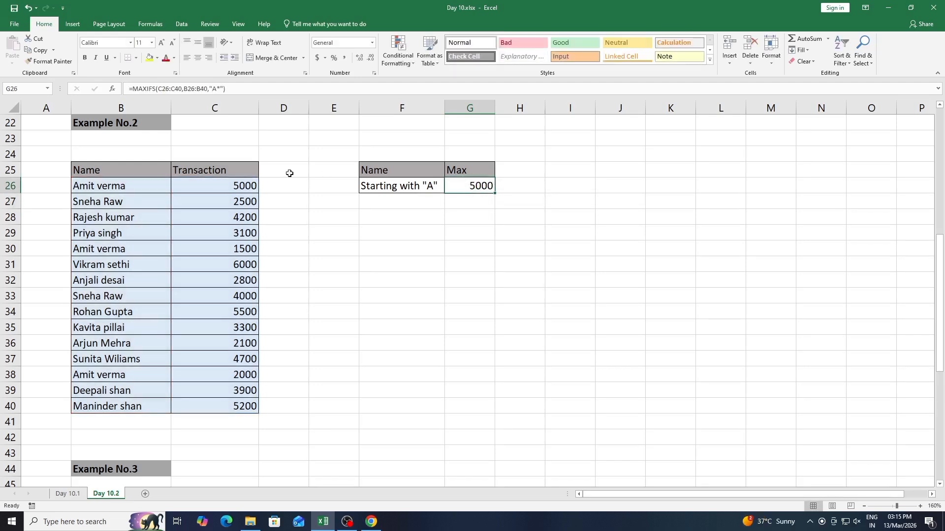
click(127, 190)
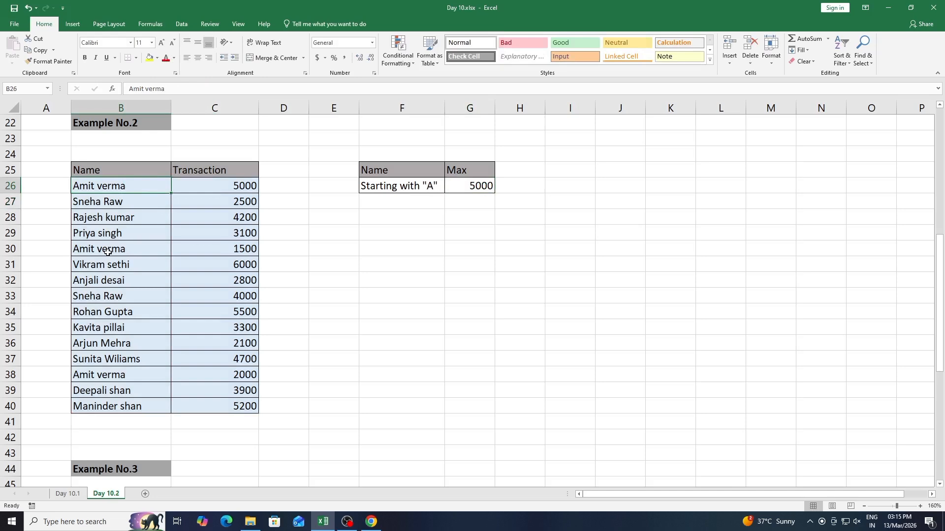
click(106, 278)
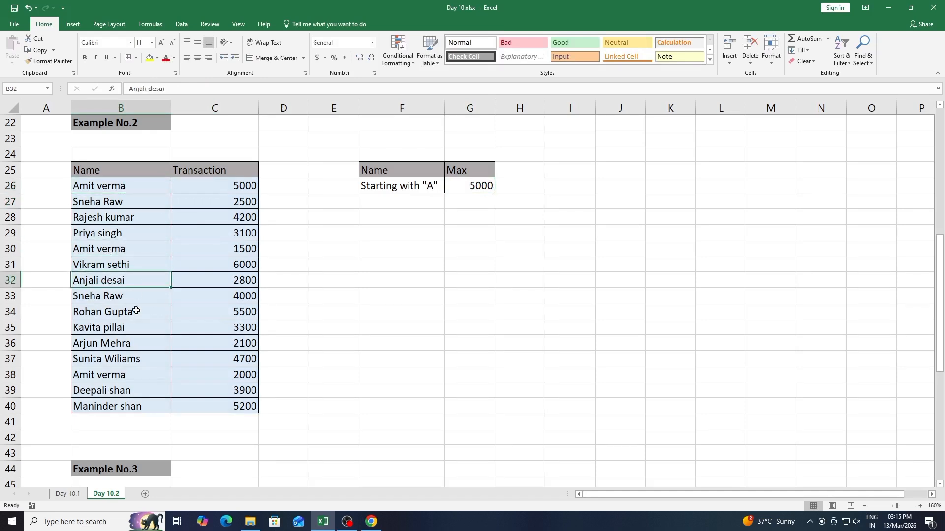
click(112, 342)
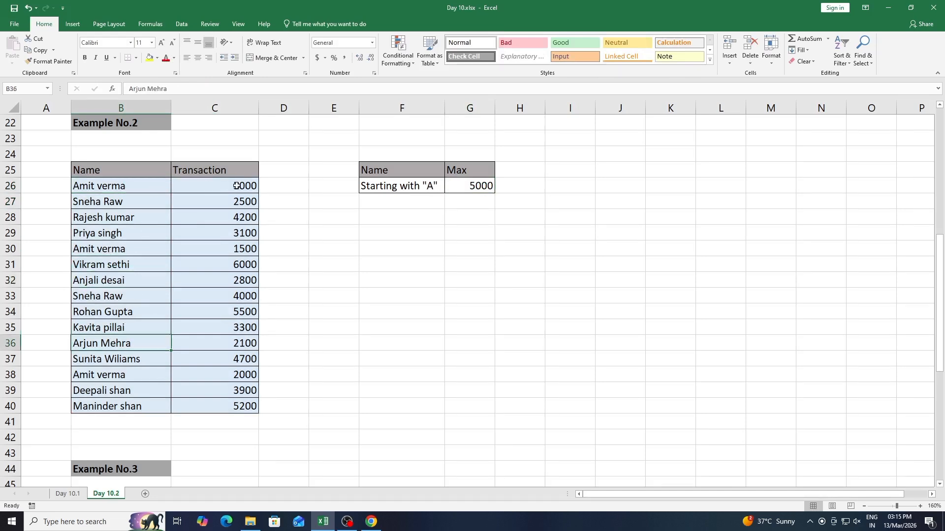
click(466, 185)
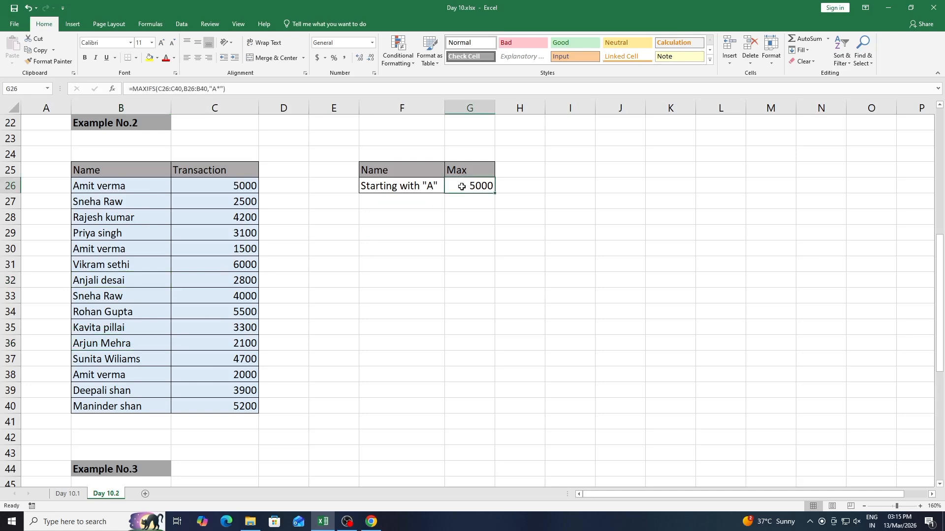
Step: Examine the Example No.3 fees table and its "Starting Dr." maximum cell G48, comparing the layout with the earlier examples
click(472, 212)
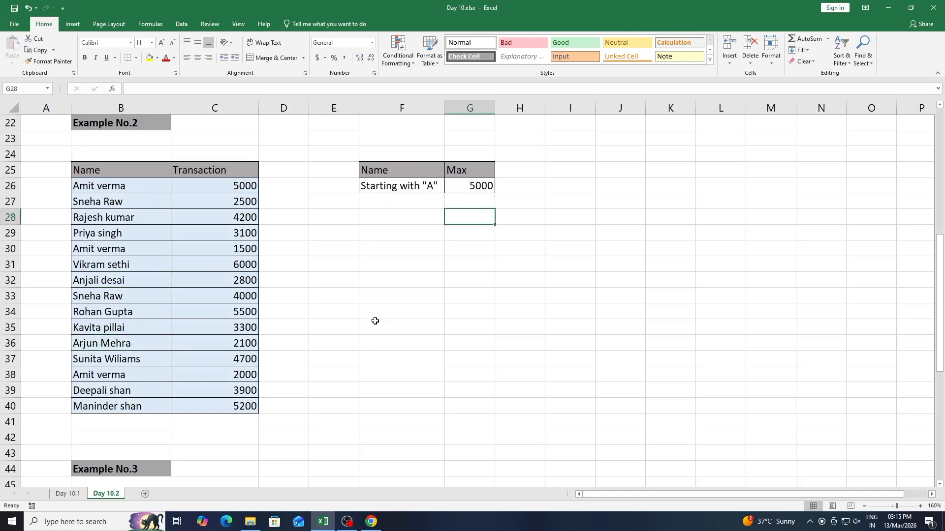
scroll(375, 321, down, 4)
scroll(374, 320, down, 2)
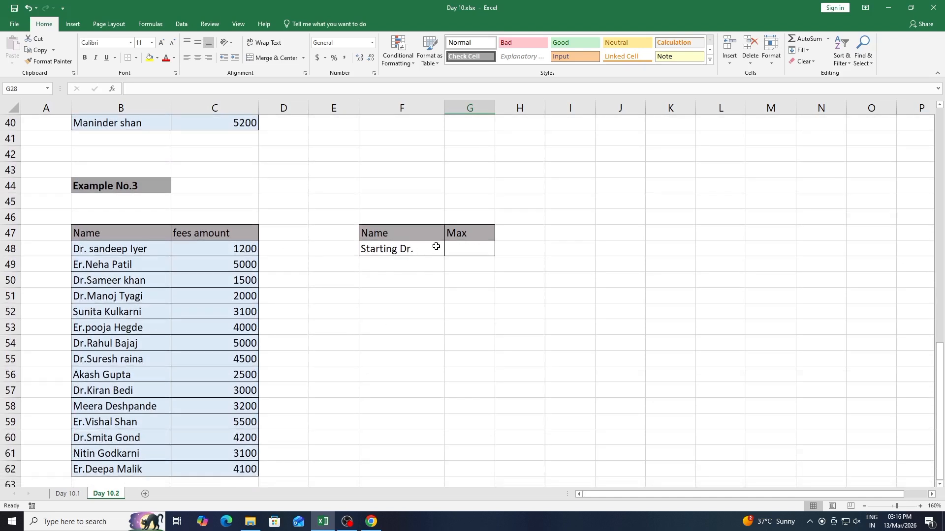
click(463, 250)
click(460, 316)
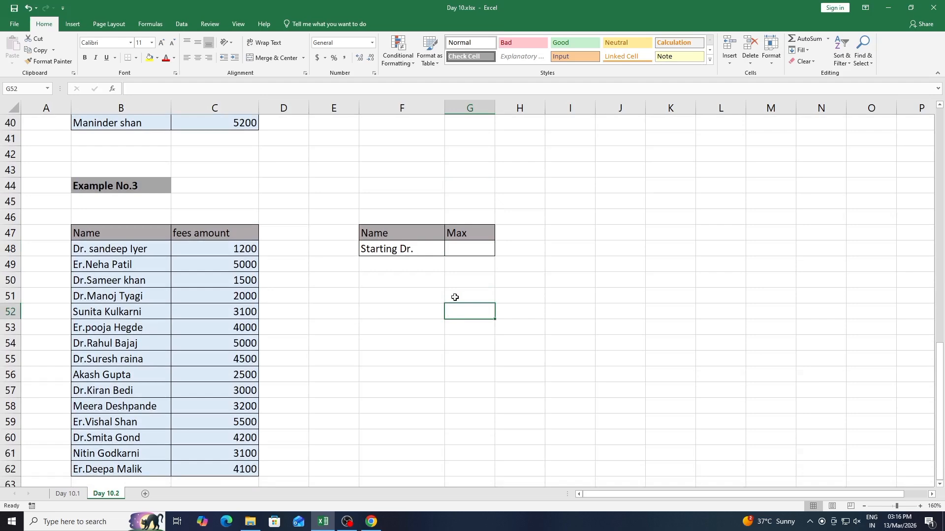
click(465, 251)
scroll(465, 253, up, 13)
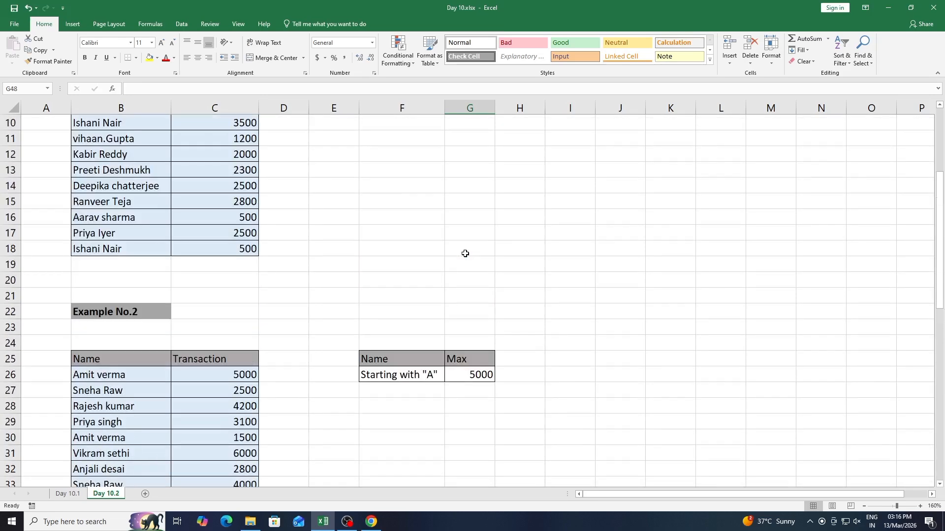
scroll(465, 253, down, 14)
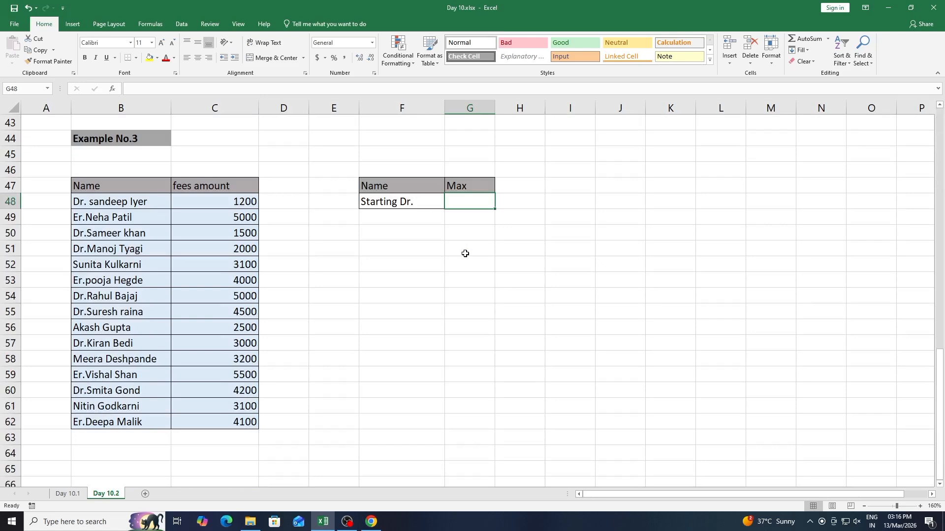
click(497, 369)
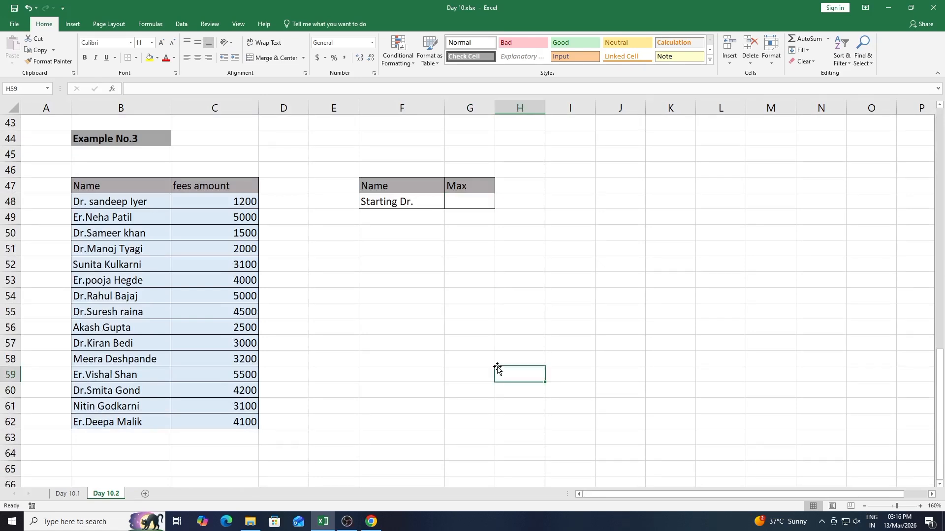
click(334, 306)
scroll(368, 327, up, 14)
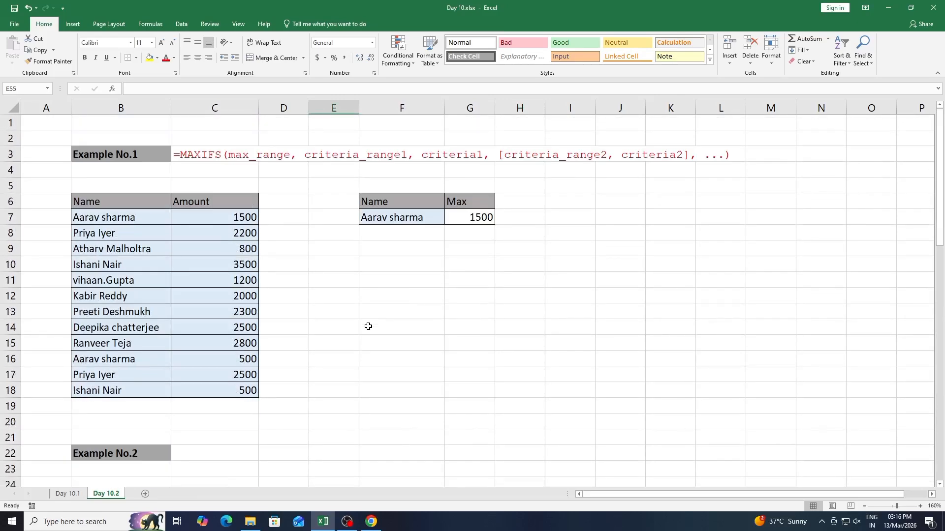
scroll(368, 327, down, 5)
scroll(368, 326, up, 5)
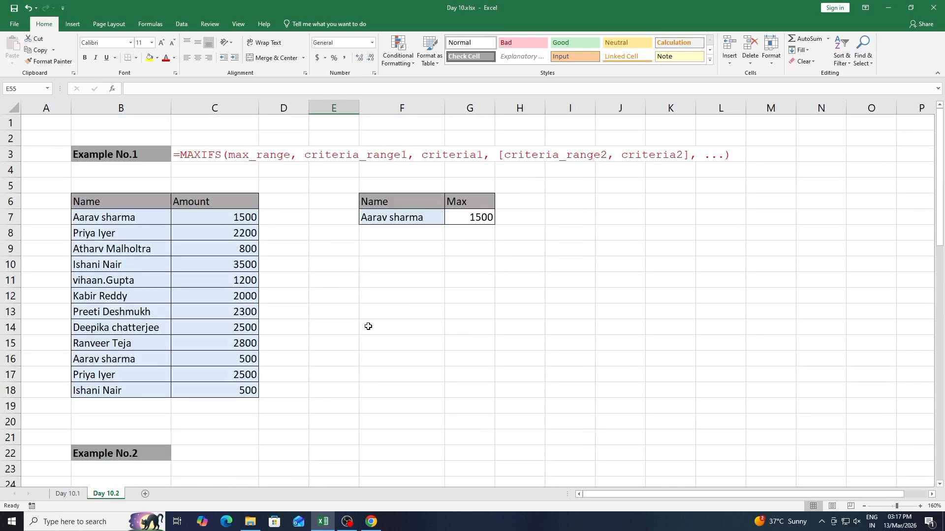